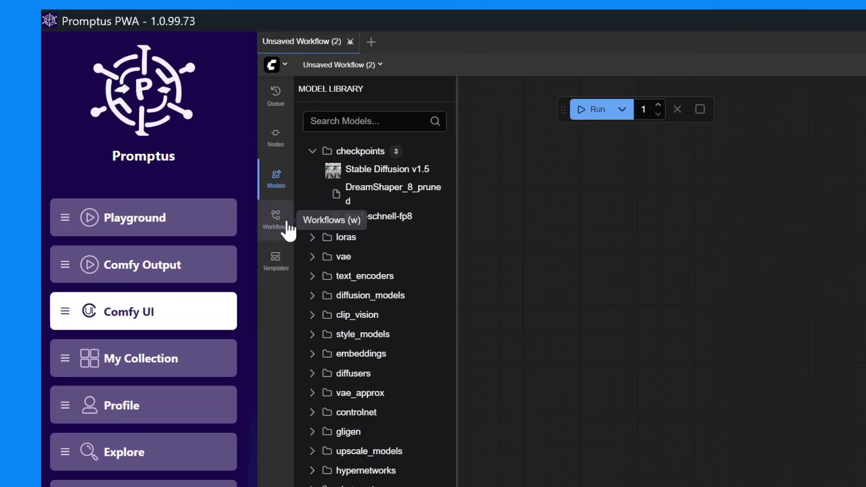
# Expand the (cosy) workflow folder and its Install with Manager subfolder, glancing at Templates
pyautogui.click(289, 230)
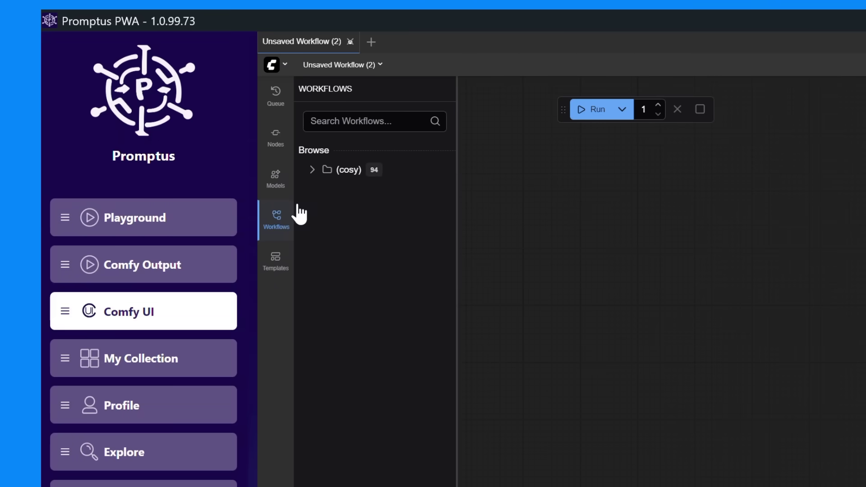
pyautogui.click(317, 178)
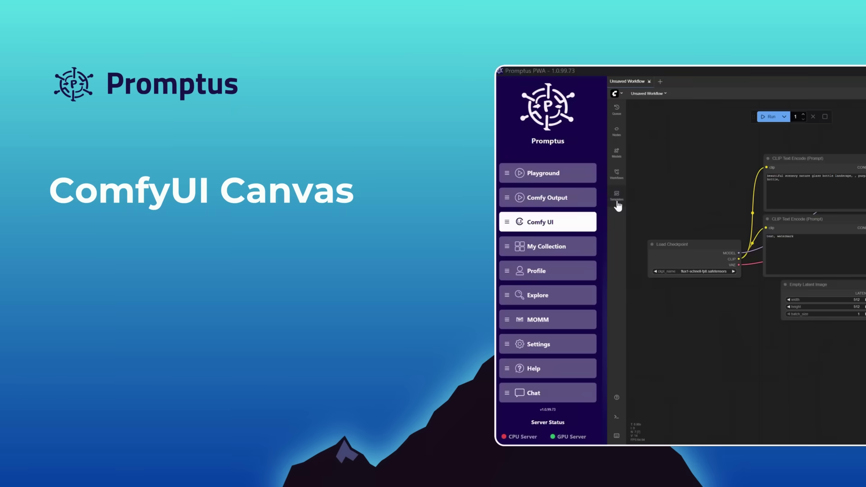
pyautogui.click(616, 202)
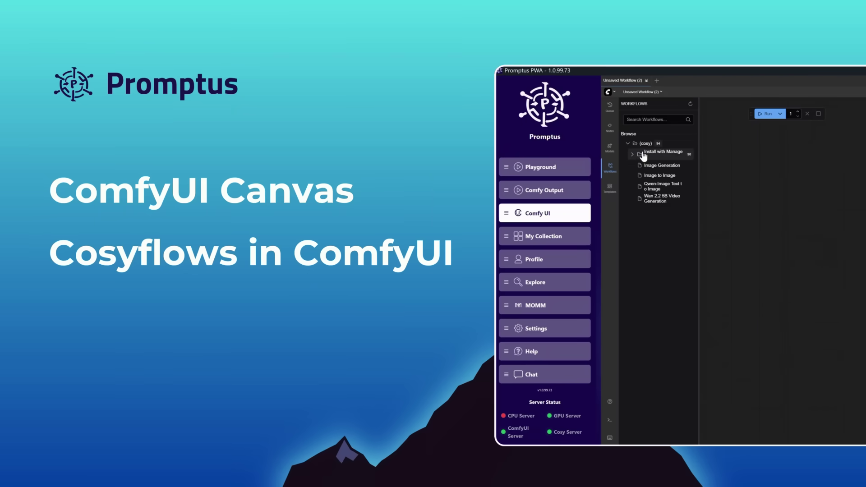
pyautogui.click(632, 155)
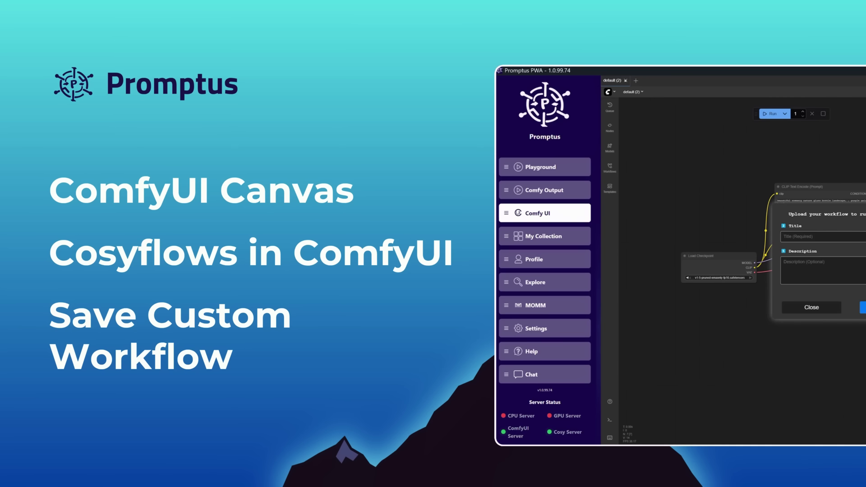
pyautogui.click(862, 307)
pyautogui.hotkey('ctrl', 's')
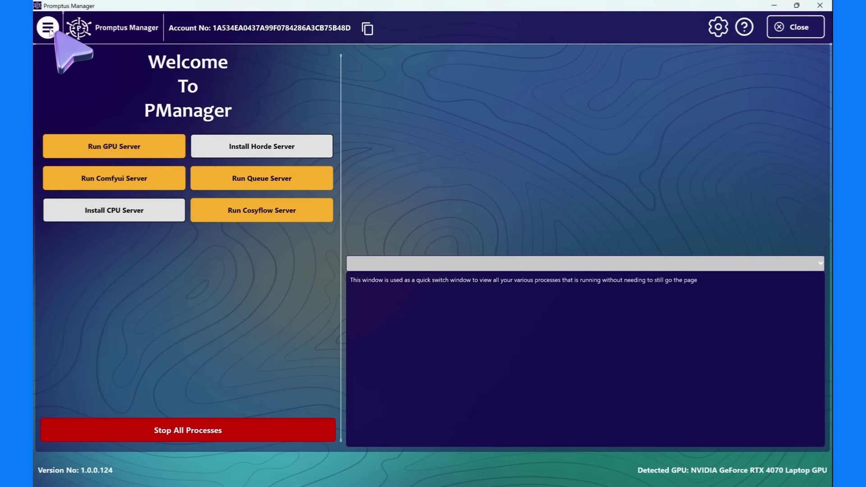
# Go through the menu's Local Servers section to the ComfyUI page on port 8288
pyautogui.click(48, 29)
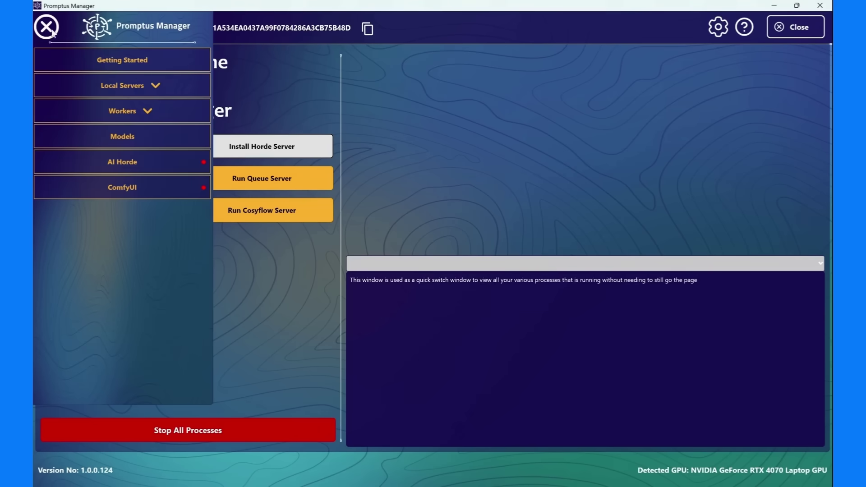
pyautogui.click(150, 85)
pyautogui.click(133, 266)
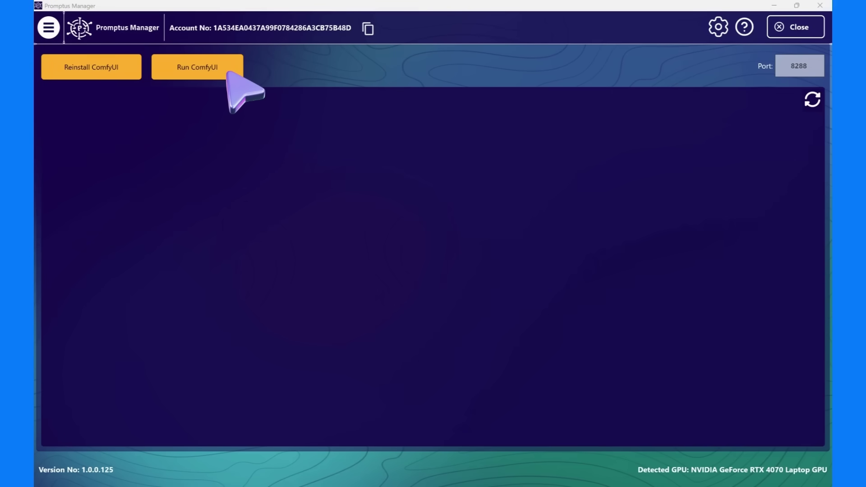
# Start ComfyUI, reinstall it, then stop and restart the server on port 8288
pyautogui.click(226, 71)
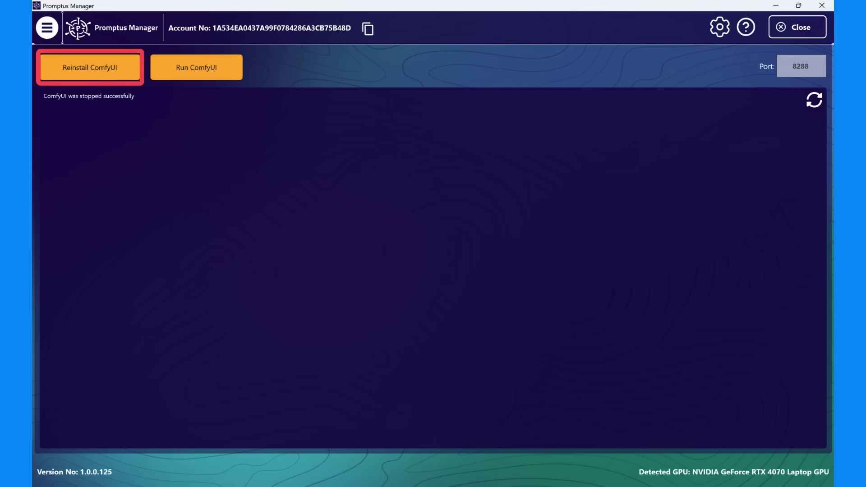
pyautogui.click(90, 67)
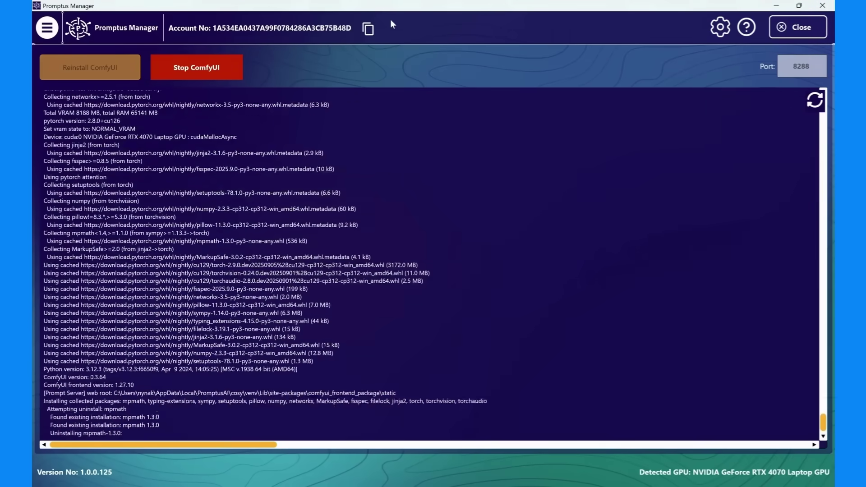
pyautogui.click(228, 72)
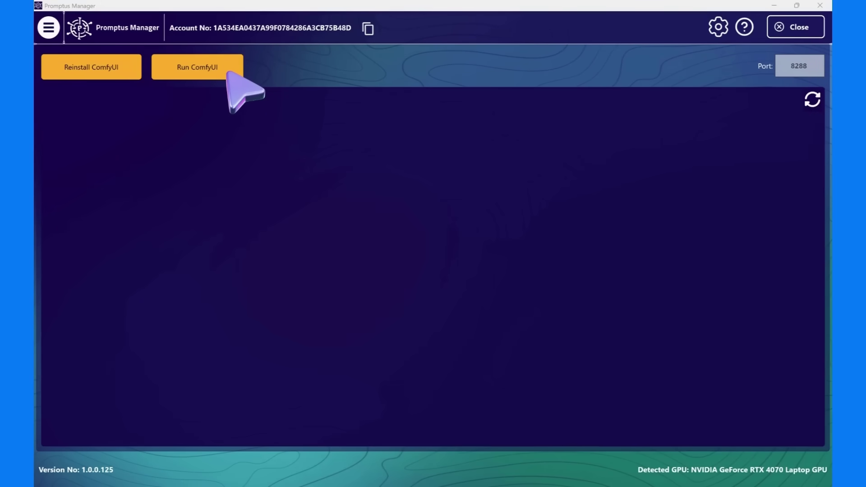
pyautogui.click(228, 71)
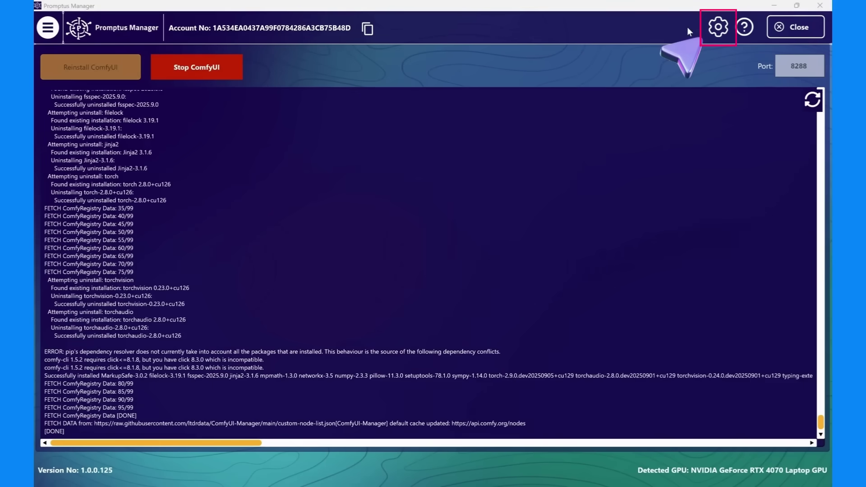
pyautogui.click(719, 27)
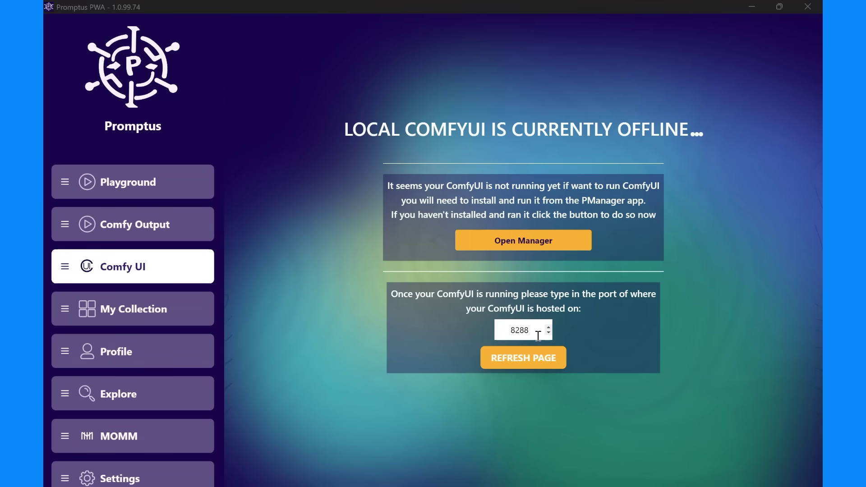
# Replace the Port field value with 8288
pyautogui.click(537, 336)
pyautogui.doubleClick(508, 328)
pyautogui.press('BackSpace')
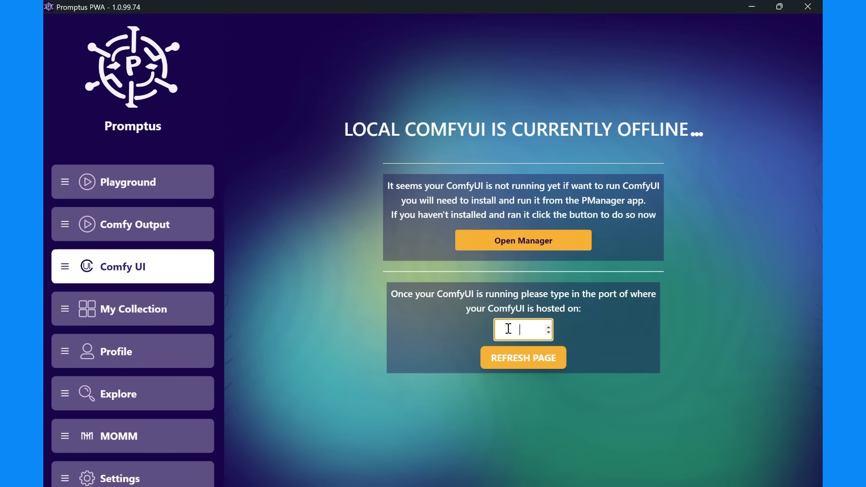
pyautogui.write('8288')
pyautogui.click(524, 359)
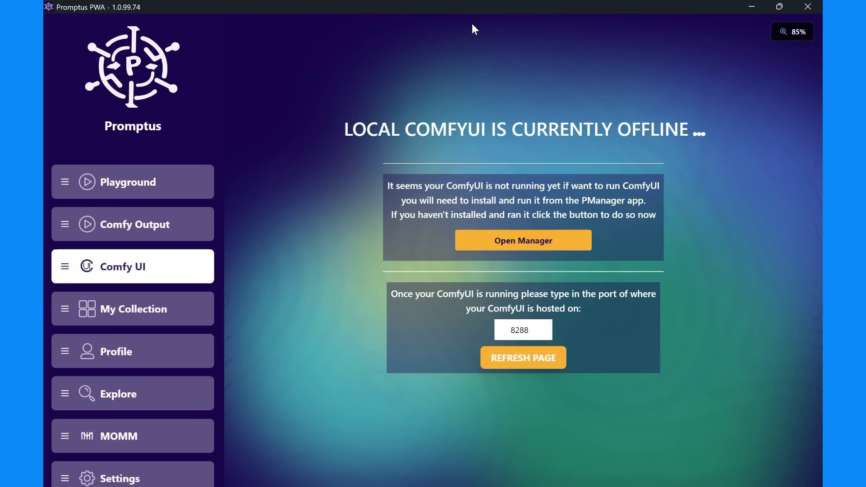
# Refresh the page, minimize Promptus Manager, and refresh again to load the ComfyUI canvas
pyautogui.click(517, 362)
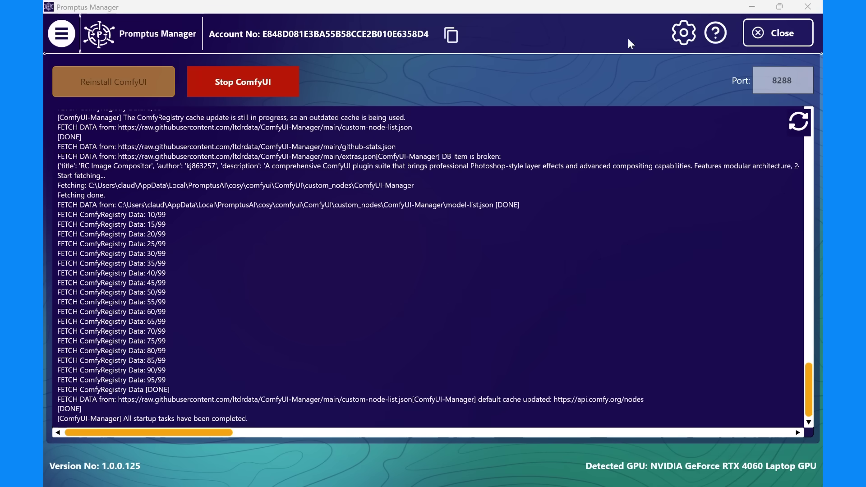
pyautogui.click(756, 8)
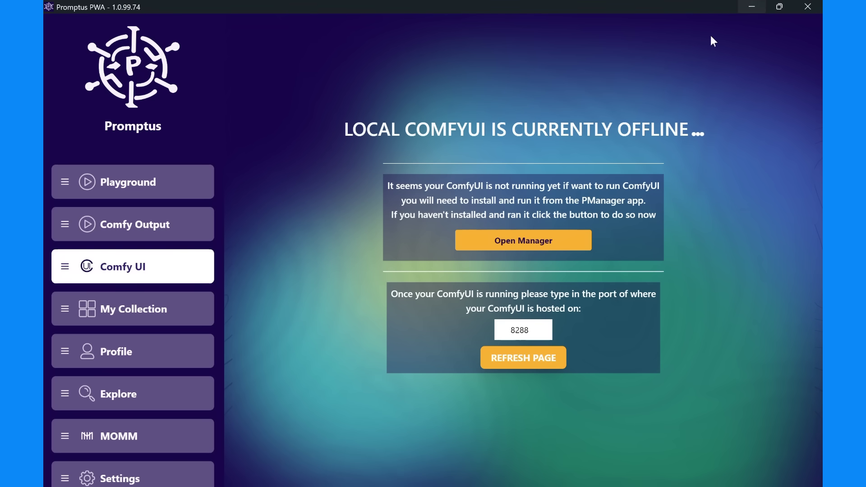
pyautogui.click(541, 361)
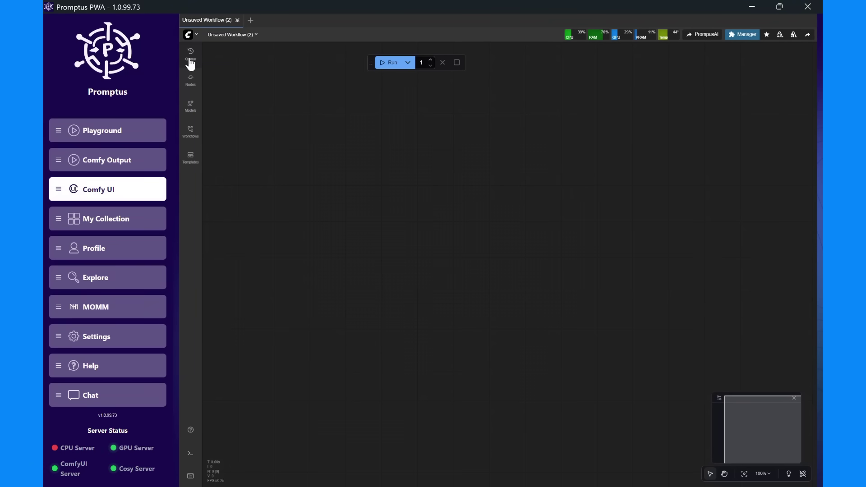
# Browse the Queue, Nodes and Models tabs, then expand checkpoints to list its three models
pyautogui.click(191, 63)
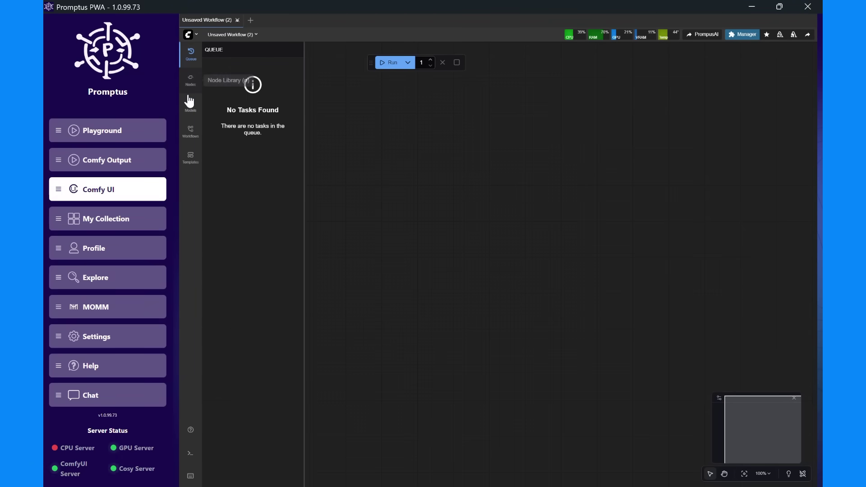
pyautogui.click(190, 86)
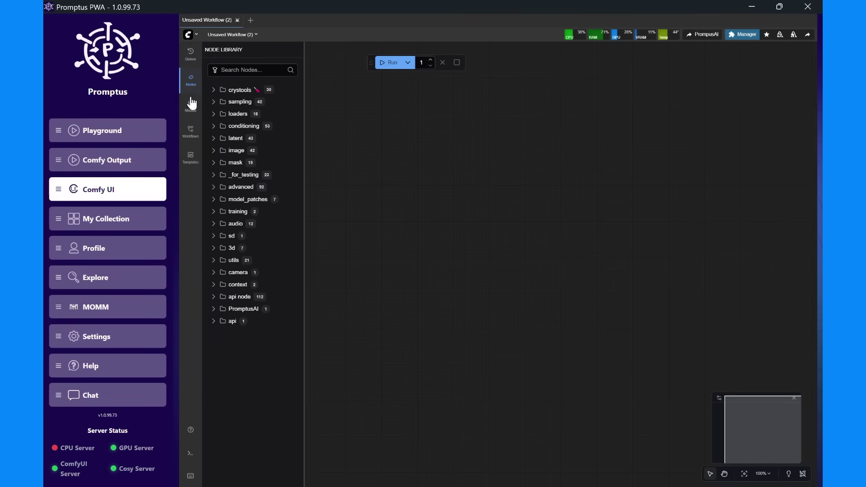
pyautogui.click(194, 114)
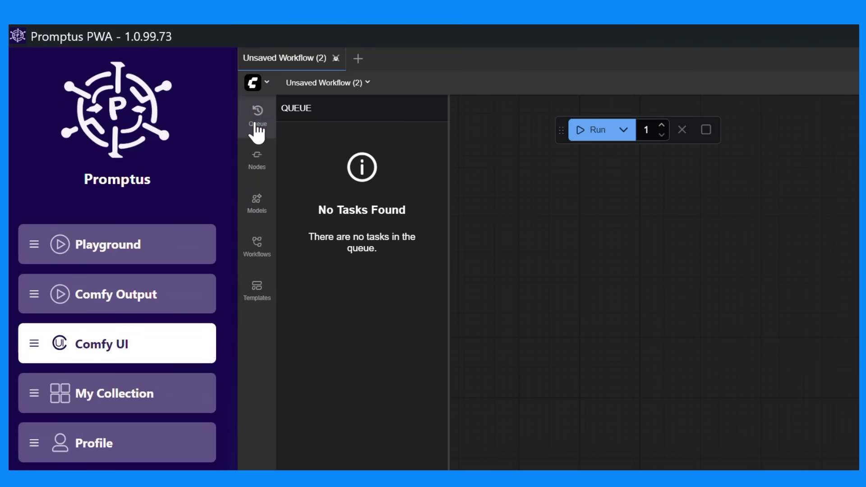
pyautogui.click(256, 127)
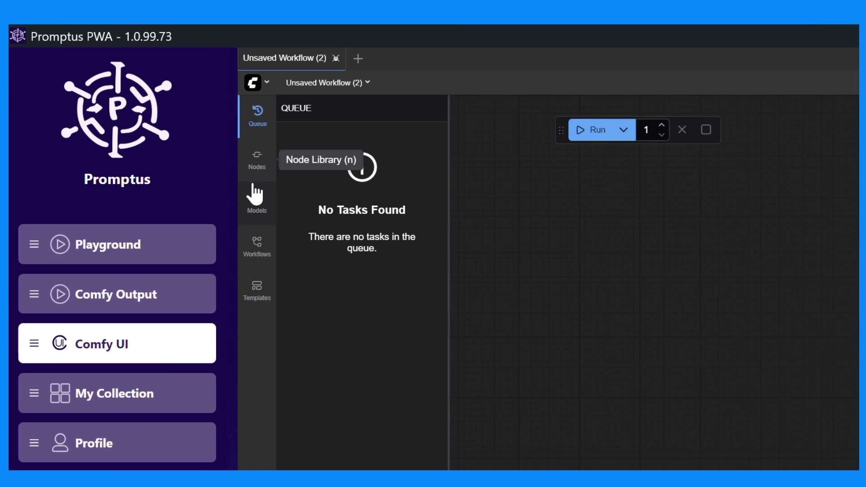
pyautogui.click(257, 162)
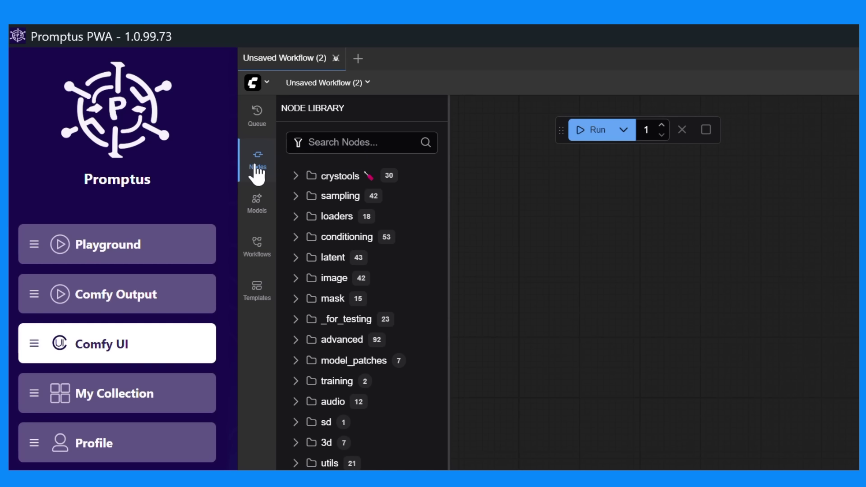
pyautogui.click(264, 216)
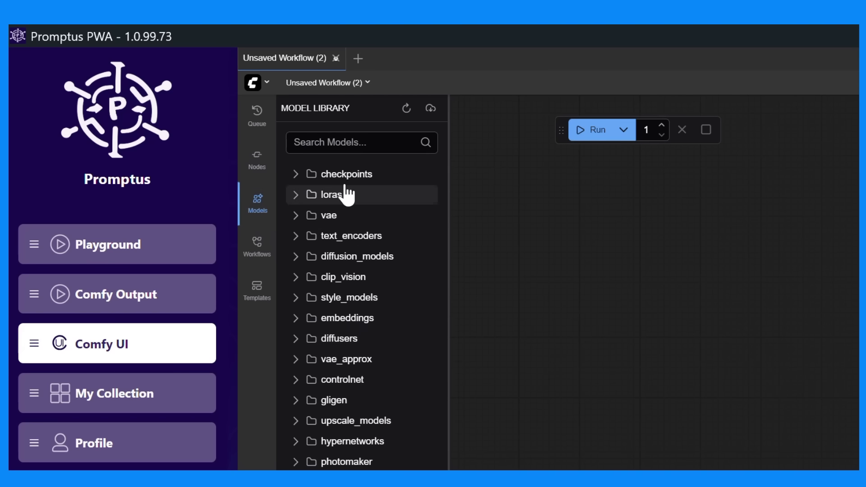
pyautogui.click(296, 179)
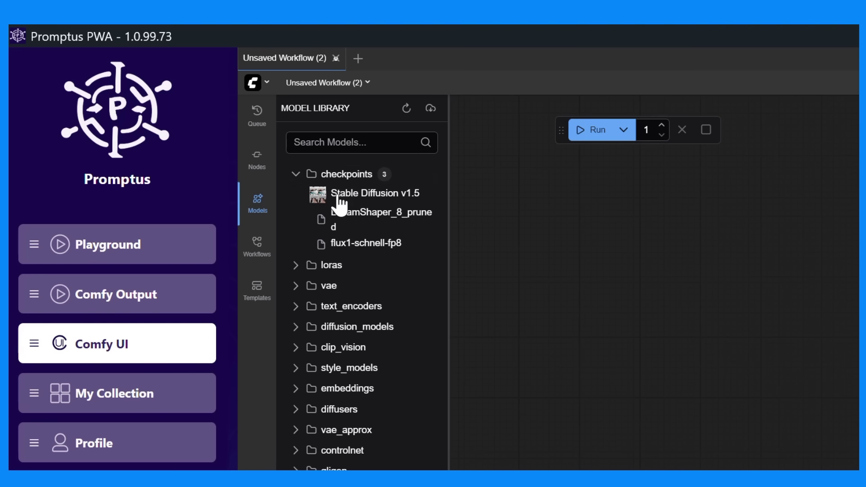
pyautogui.moveTo(339, 199)
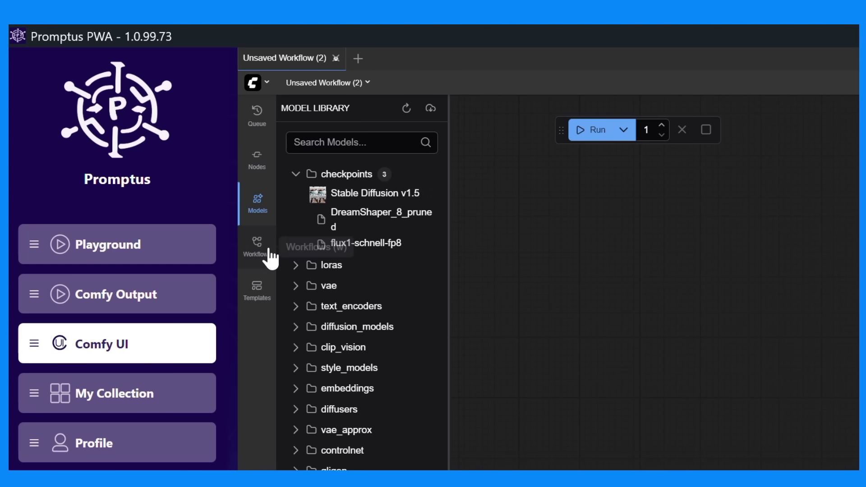
# Expand (cosy) and Install with Manager in Workflows, scrolling down to the Wan entries
pyautogui.click(269, 252)
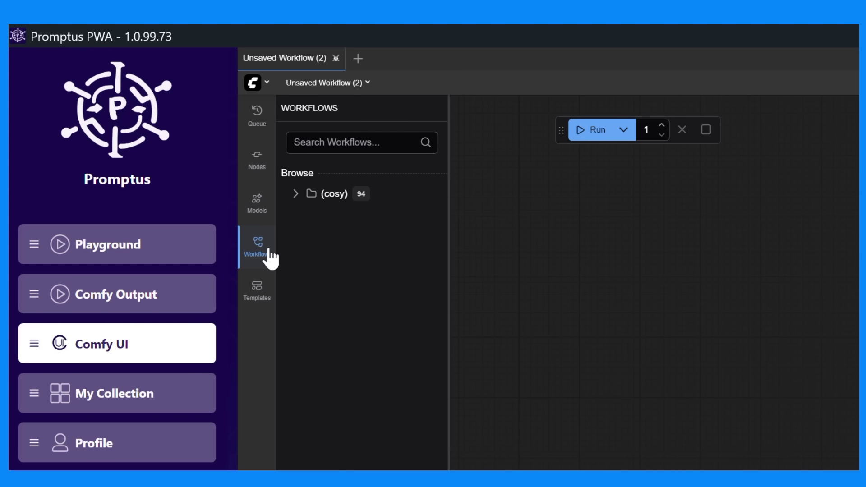
pyautogui.click(300, 200)
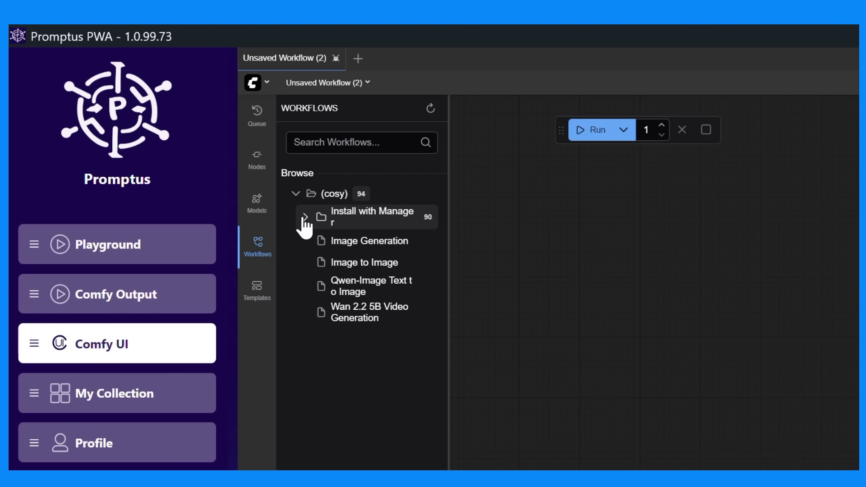
pyautogui.click(304, 217)
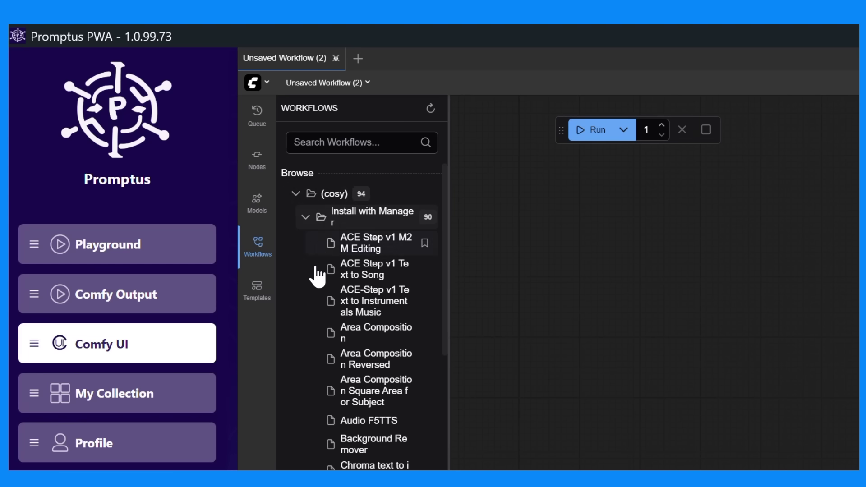
pyautogui.scroll(-1, 315, 275)
pyautogui.scroll(-10, 318, 282)
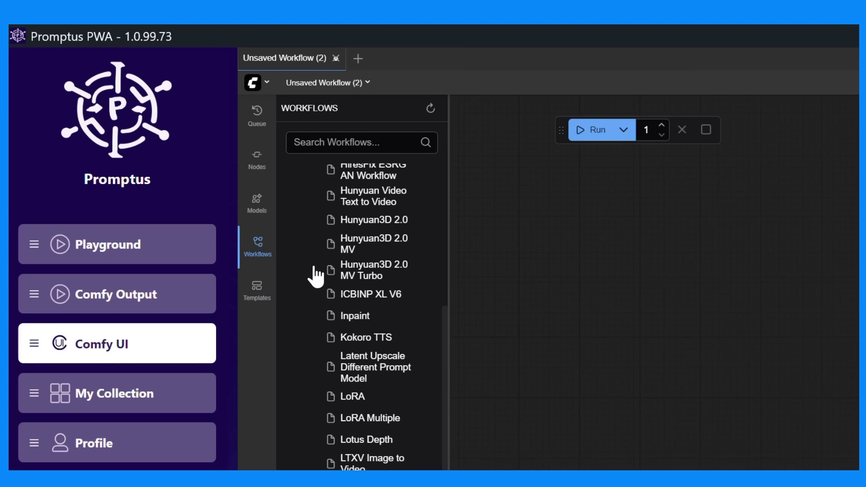
pyautogui.scroll(-10, 317, 270)
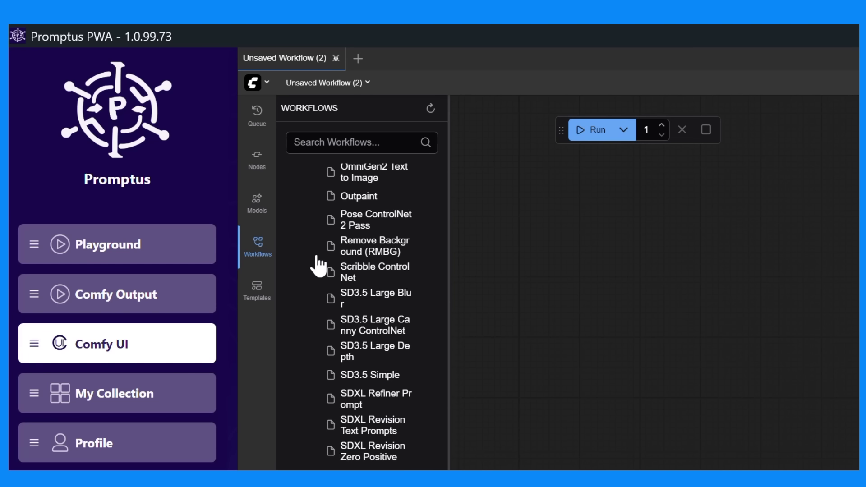
# Load the Image Generation template and download its missing 1.99 GB v1-5-pruned-emaonly-fp16 checkpoint
pyautogui.click(268, 308)
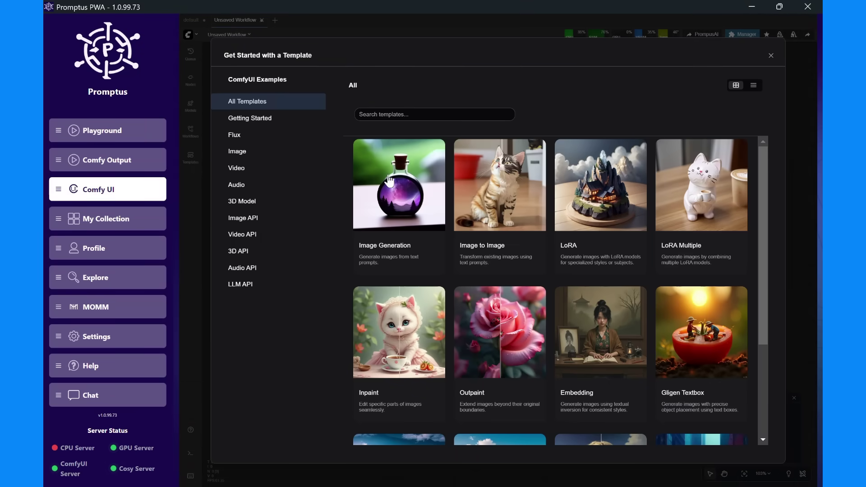
pyautogui.click(416, 198)
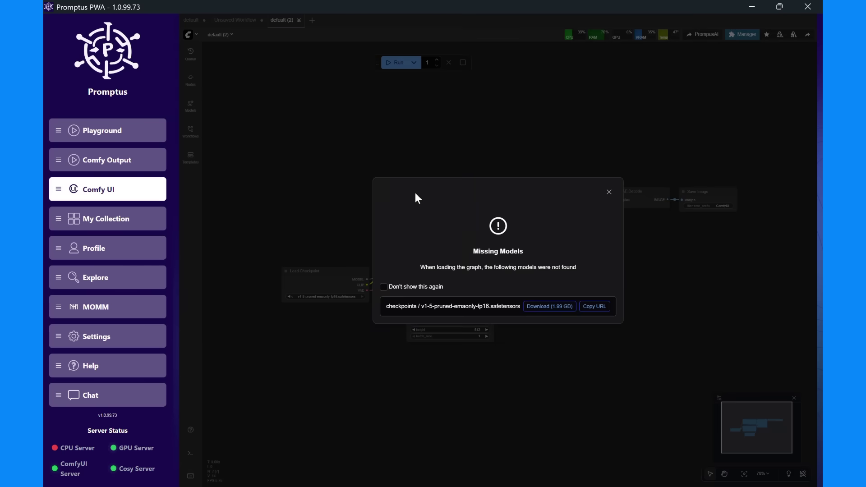
pyautogui.click(550, 307)
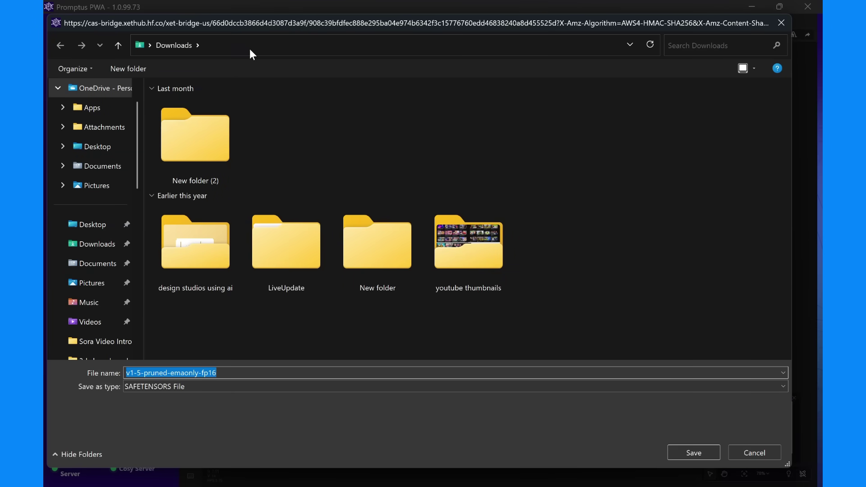
# Save v1-5-pruned-emaonly-fp16.safetensors into PromptusAI\models\horde_models\checkpoints
pyautogui.click(250, 48)
pyautogui.write('C:\\Users\\claud\\AppData\\Local\\PromptusAI\\models\\horde_models\\')
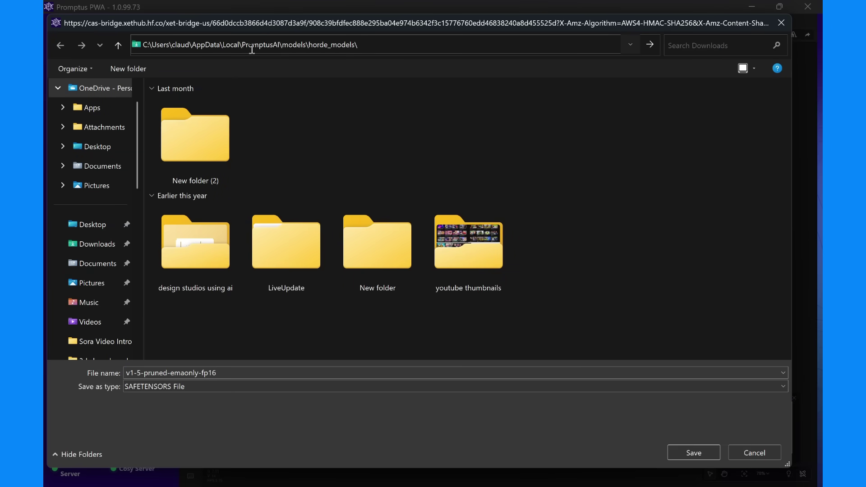
pyautogui.hotkey('ctrl', 'a')
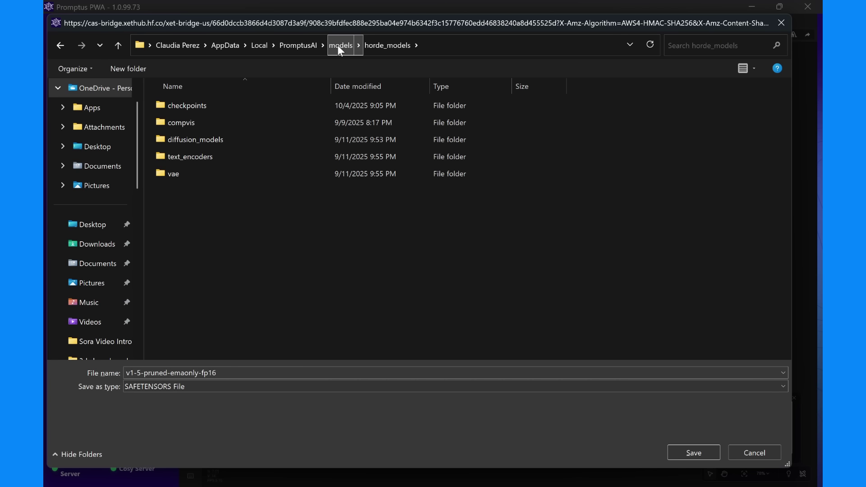
pyautogui.click(305, 88)
pyautogui.click(304, 88)
pyautogui.doubleClick(283, 99)
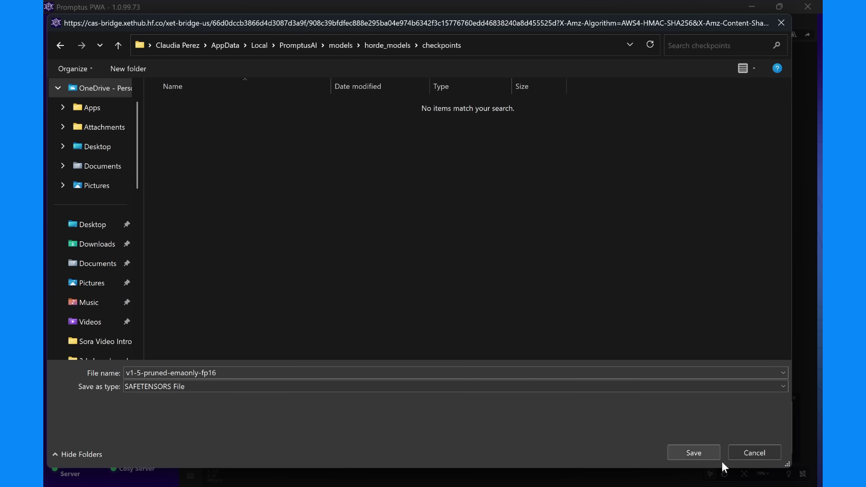
pyautogui.click(707, 448)
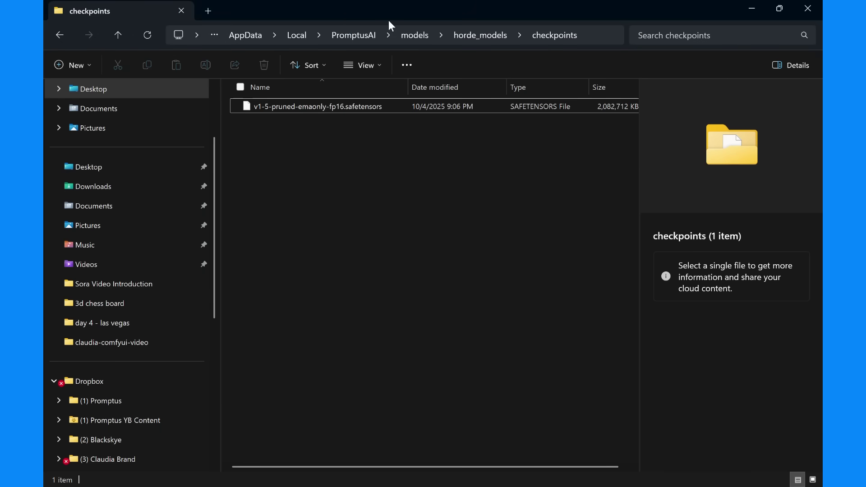
# Close File Explorer and confirm Load Checkpoint uses v1-5-pruned-emaonly-fp16.safetensors
pyautogui.click(810, 14)
pyautogui.scroll(10, 641, 176)
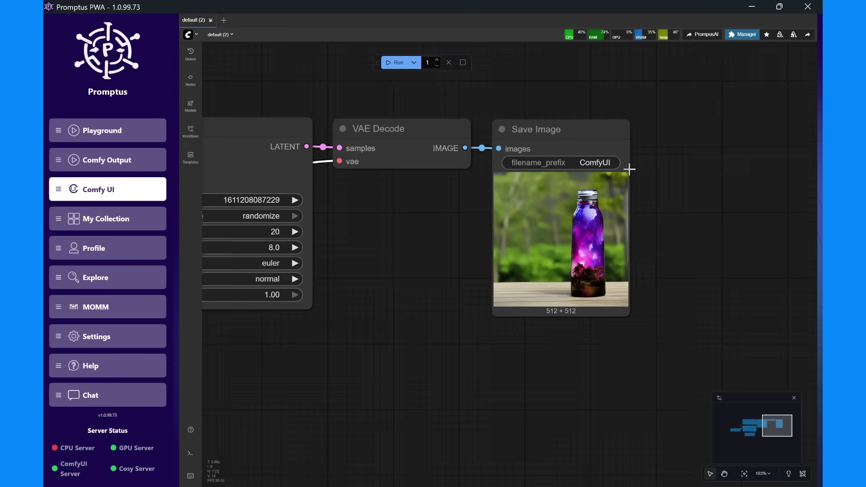
pyautogui.scroll(3, 685, 316)
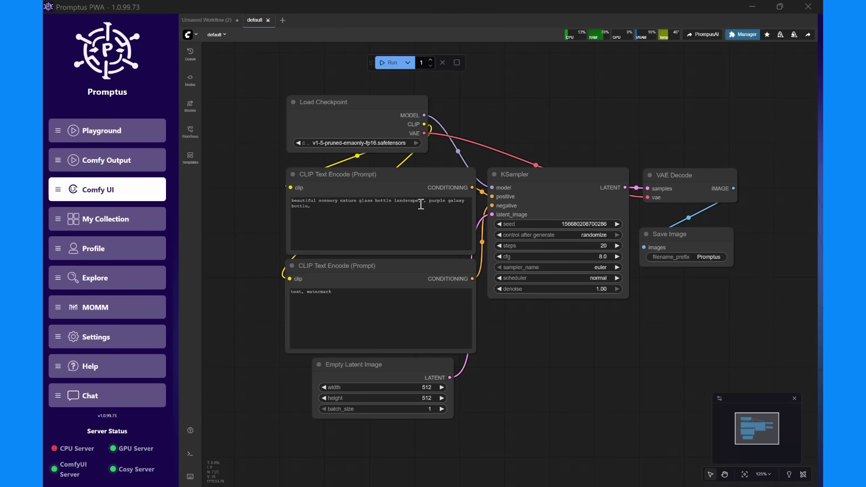
pyautogui.click(385, 144)
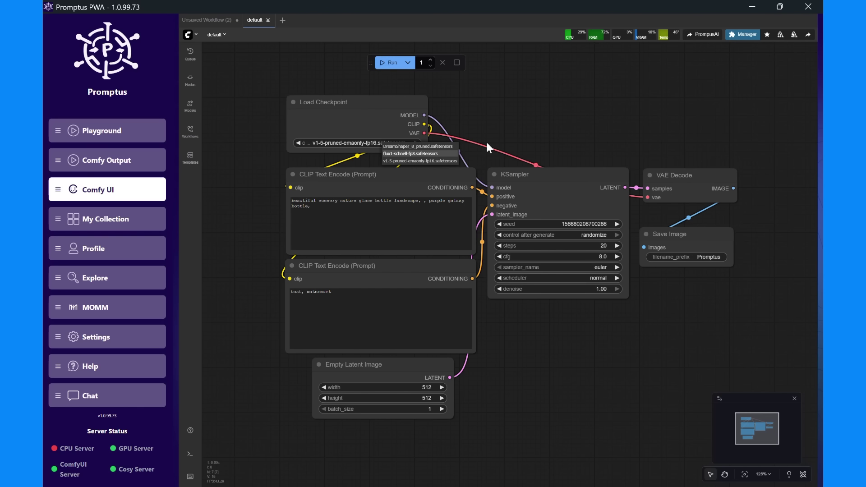
pyautogui.click(507, 131)
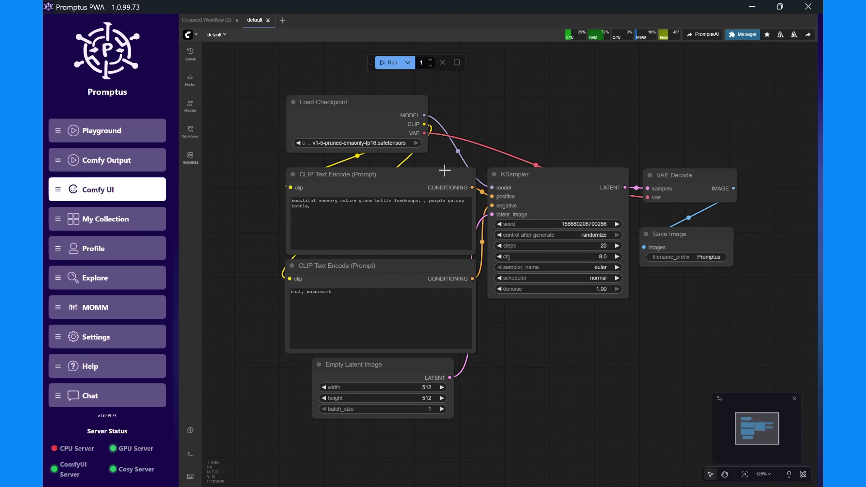
# Inspect the positive and negative prompt nodes and the Empty Latent Image node
pyautogui.scroll(4, 443, 171)
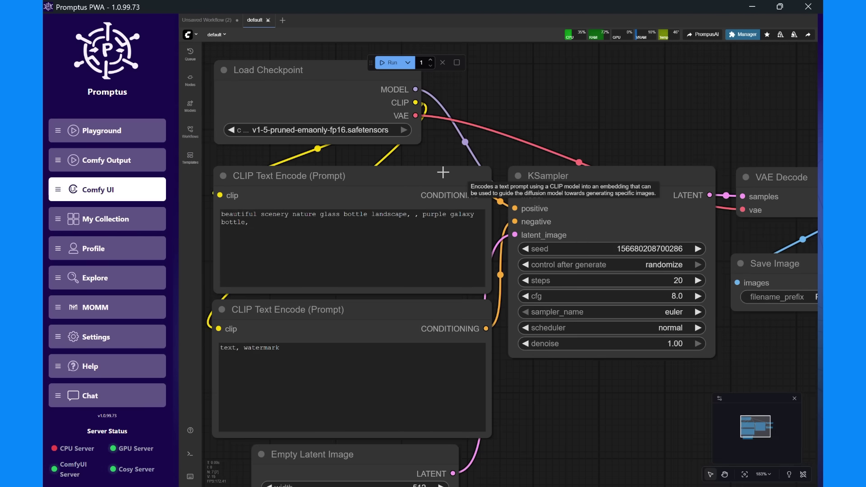
pyautogui.scroll(3, 324, 234)
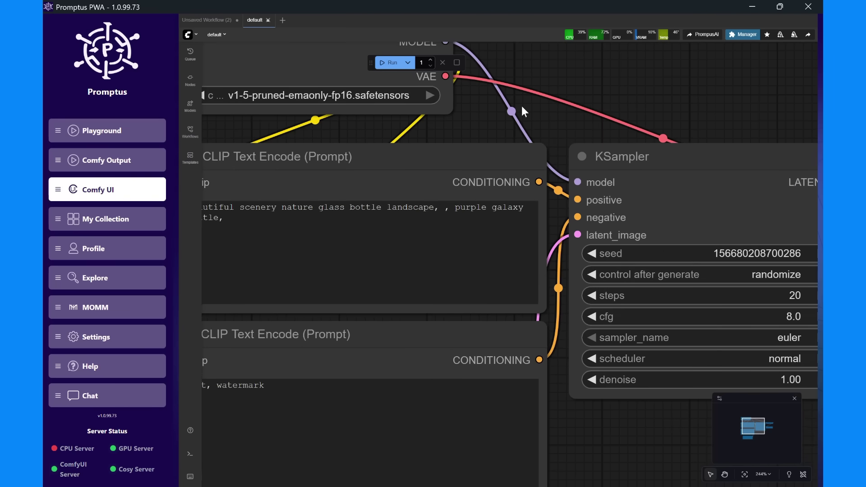
pyautogui.moveTo(562, 90); pyautogui.dragTo(627, 73)
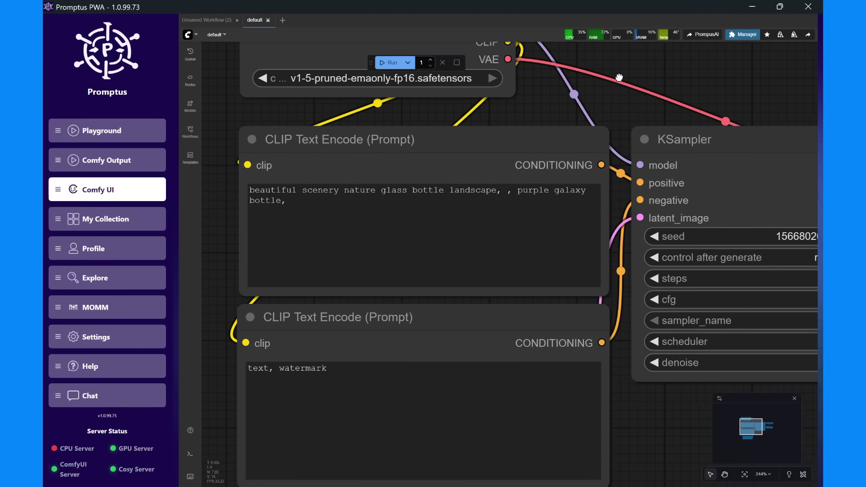
pyautogui.click(495, 198)
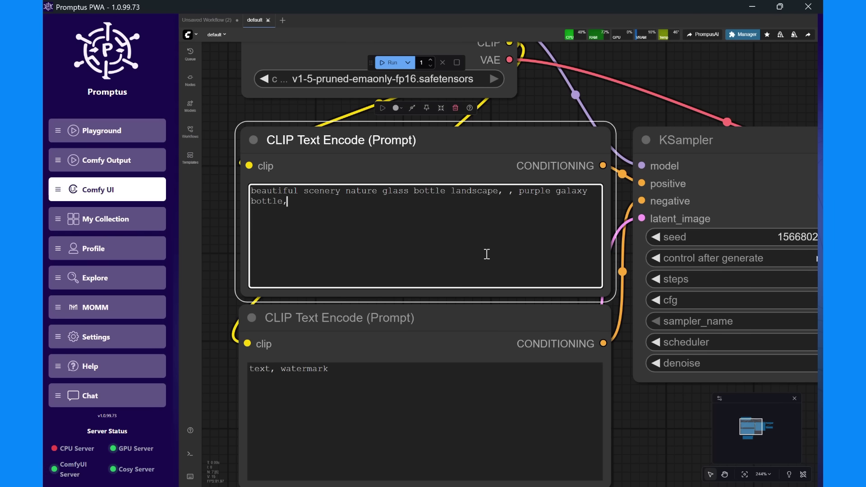
pyautogui.scroll(-4, 487, 254)
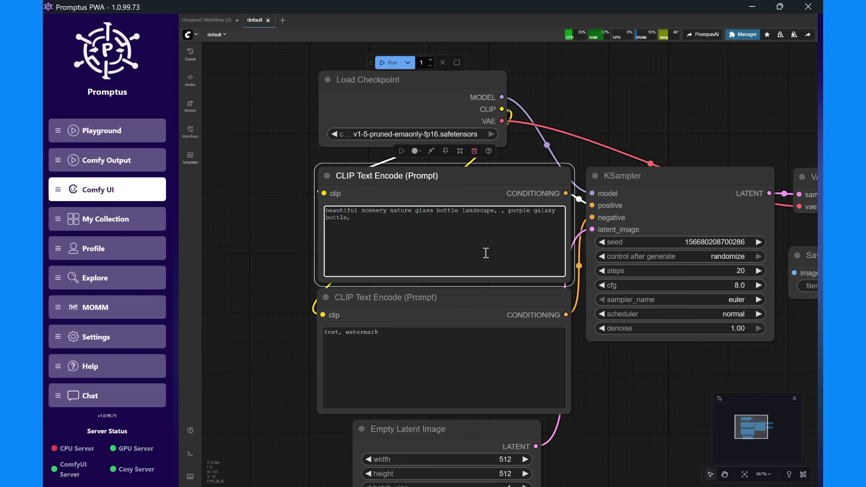
pyautogui.click(453, 369)
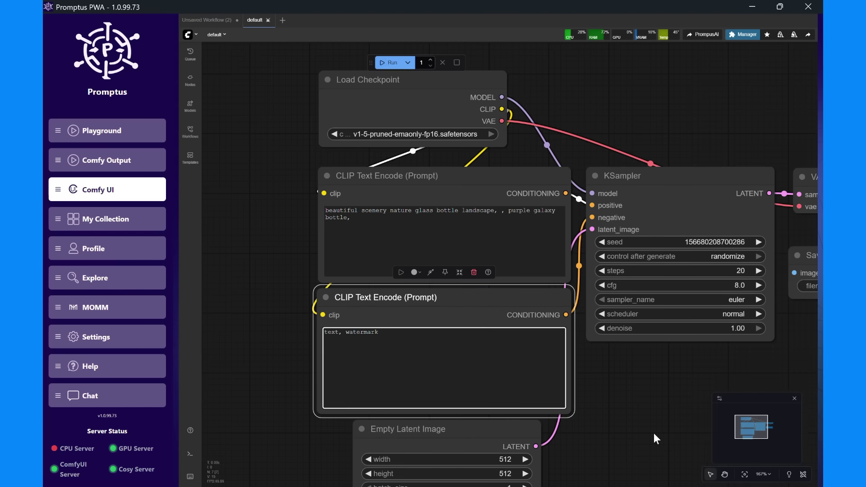
pyautogui.click(748, 430)
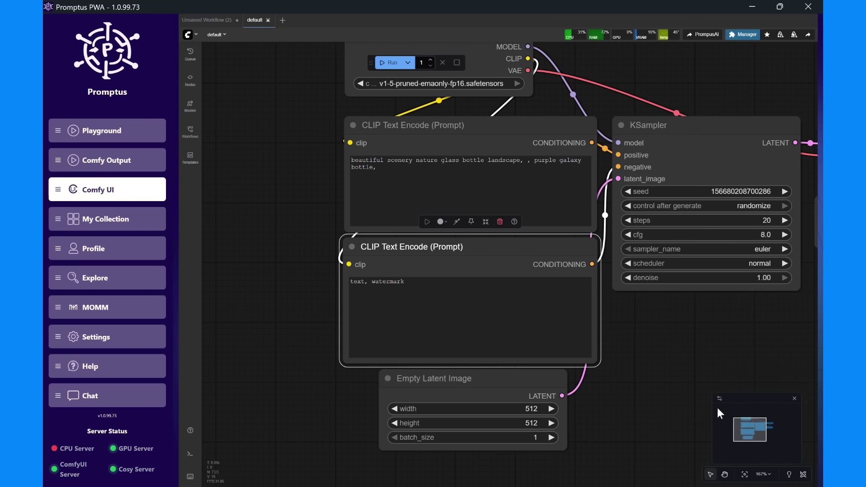
pyautogui.moveTo(599, 362); pyautogui.dragTo(545, 280)
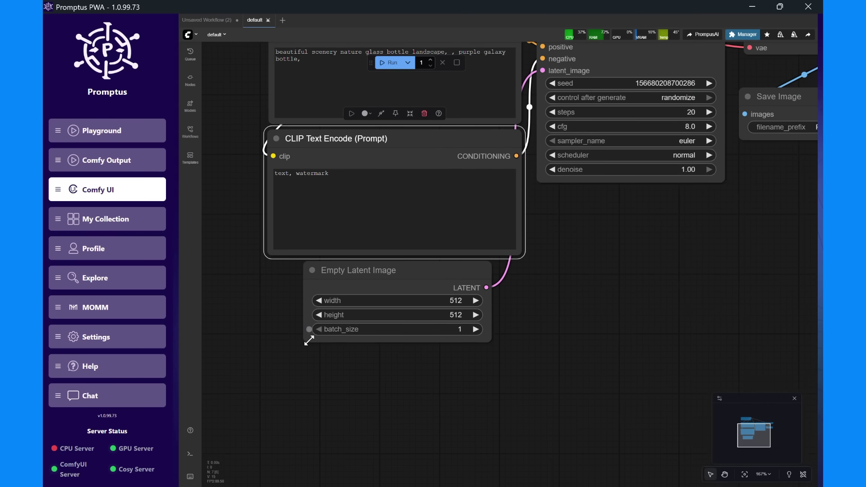
# Inspect the KSampler (20 steps, cfg 8.0, euler), VAE Decode and Save Image nodes
pyautogui.scroll(3, 311, 334)
pyautogui.scroll(1, 340, 311)
pyautogui.scroll(2, 372, 307)
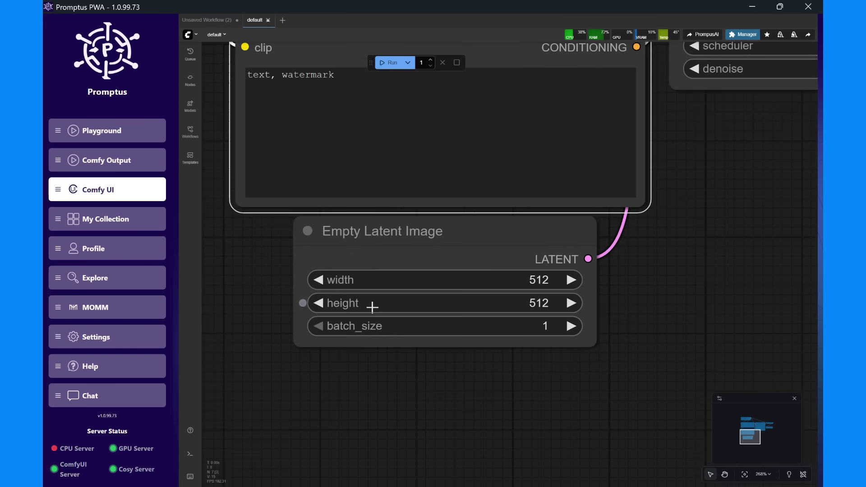
pyautogui.scroll(-3, 372, 307)
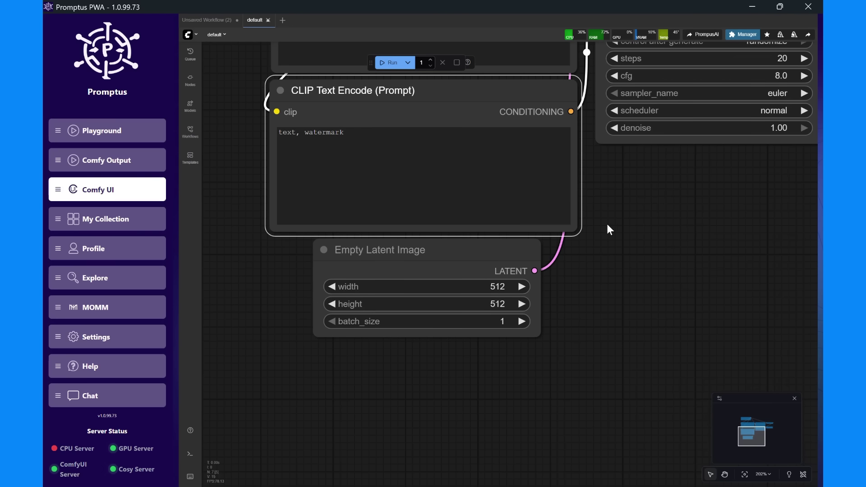
pyautogui.moveTo(609, 224); pyautogui.dragTo(422, 401)
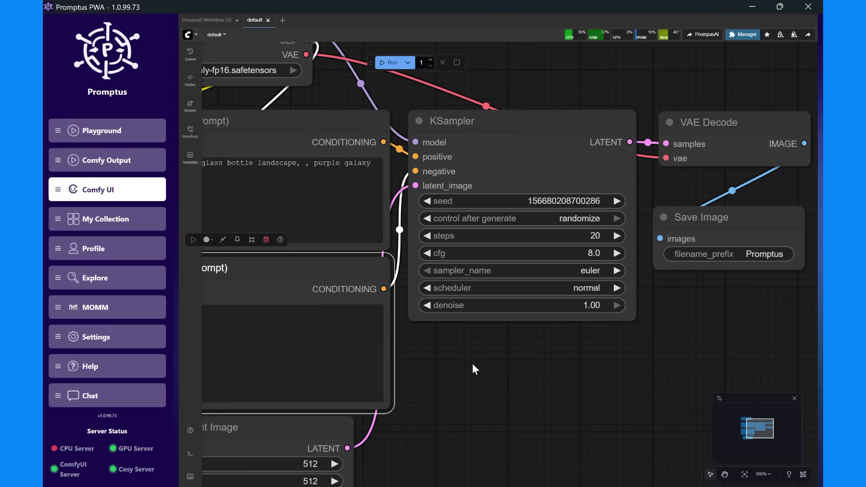
pyautogui.moveTo(725, 294); pyautogui.dragTo(686, 303)
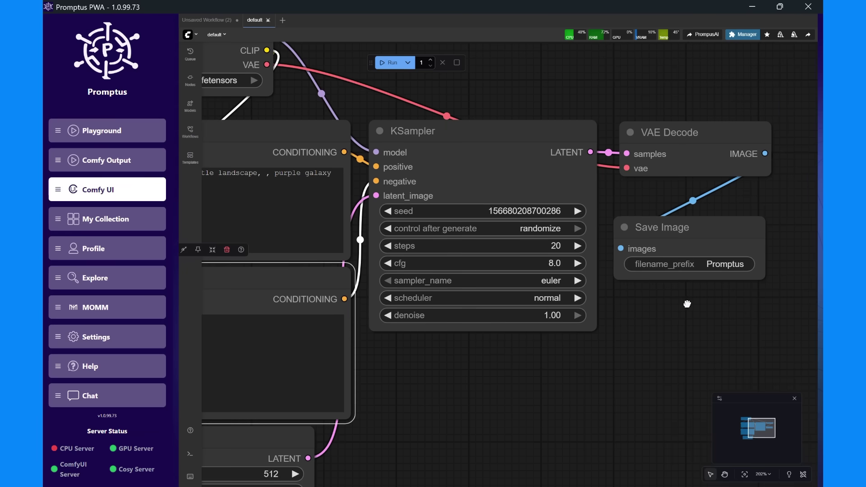
pyautogui.click(385, 63)
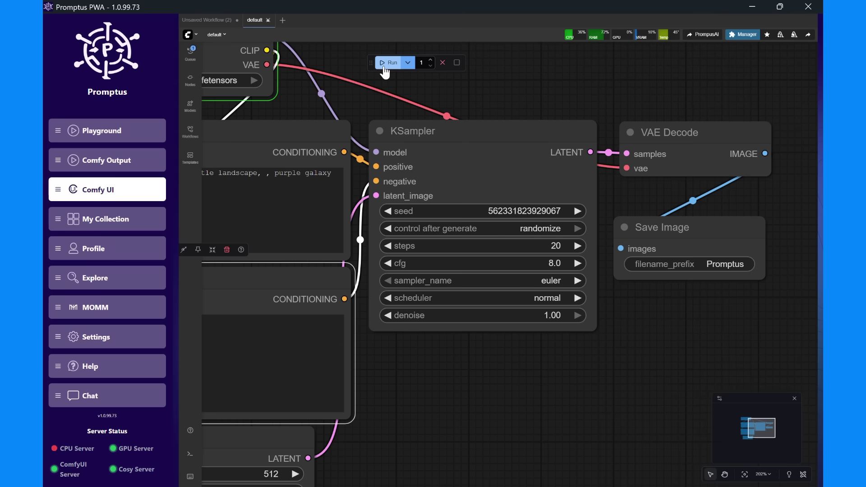
pyautogui.scroll(-2, 363, 107)
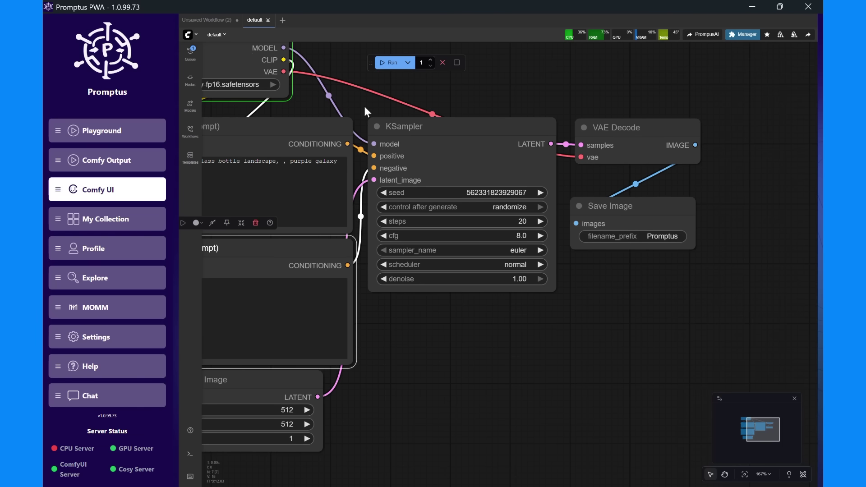
pyautogui.scroll(-2, 365, 106)
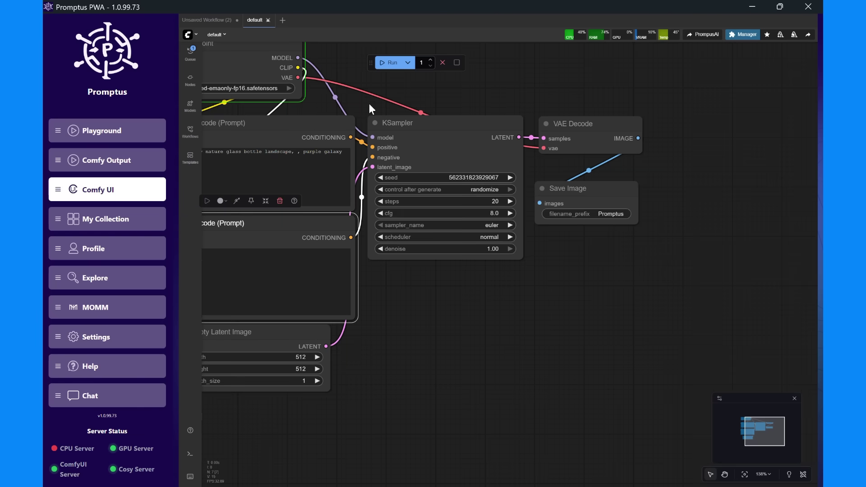
pyautogui.moveTo(511, 86); pyautogui.dragTo(640, 121)
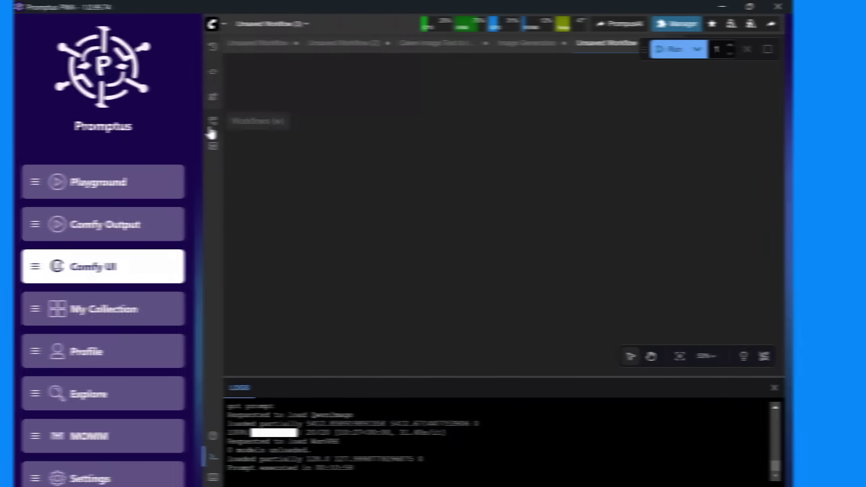
# Open the Qwen-Image Text to Image workflow from the (cosy) folder
pyautogui.click(241, 126)
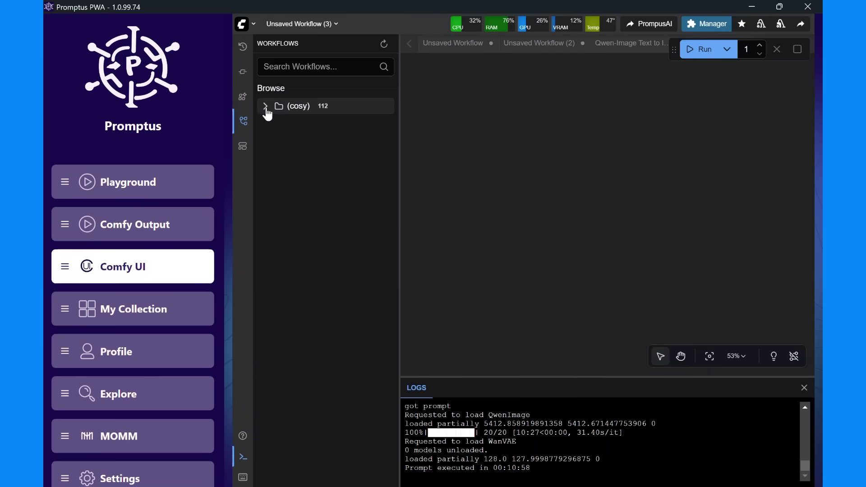
pyautogui.click(266, 107)
pyautogui.click(303, 201)
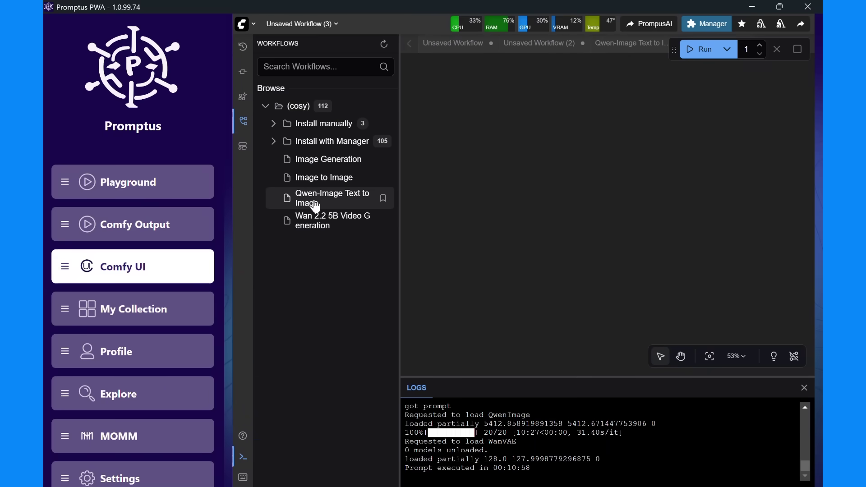
pyautogui.click(243, 122)
pyautogui.scroll(-1, 492, 178)
pyautogui.scroll(2, 315, 122)
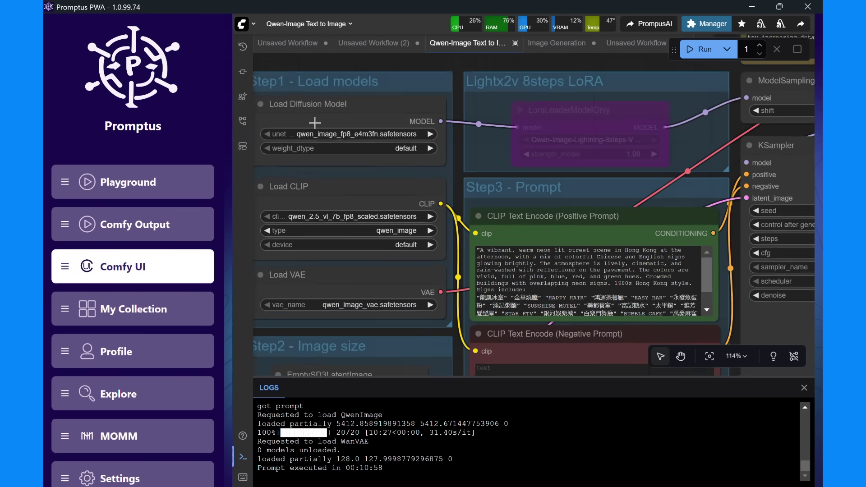
pyautogui.scroll(3, 315, 122)
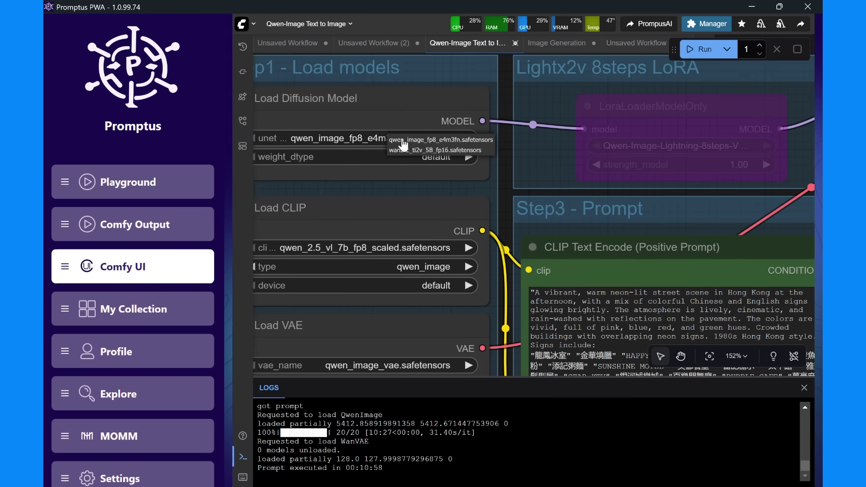
# Run the workflow and bring the generated neon Hong Kong street image into view
pyautogui.click(695, 50)
pyautogui.scroll(-7, 634, 193)
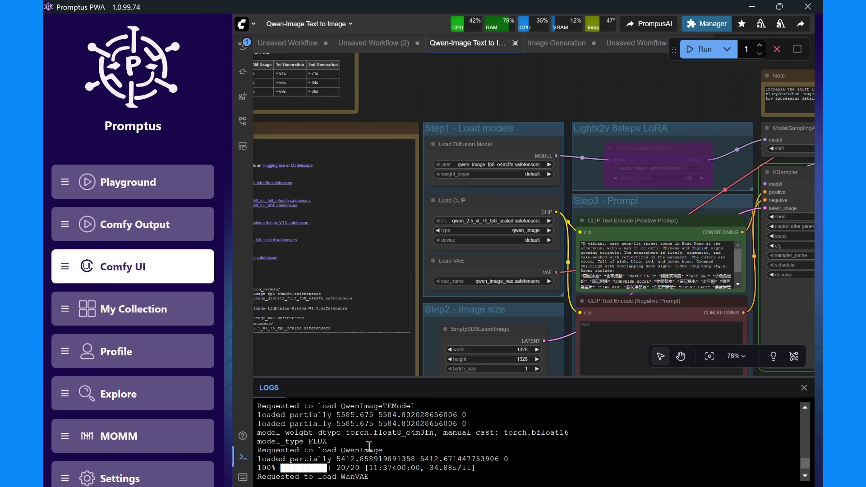
pyautogui.moveTo(608, 108); pyautogui.dragTo(419, 63)
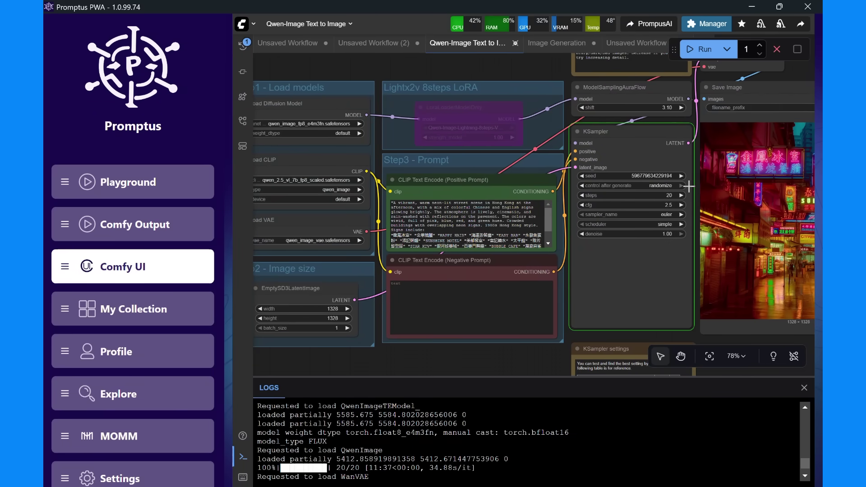
pyautogui.scroll(-2, 638, 323)
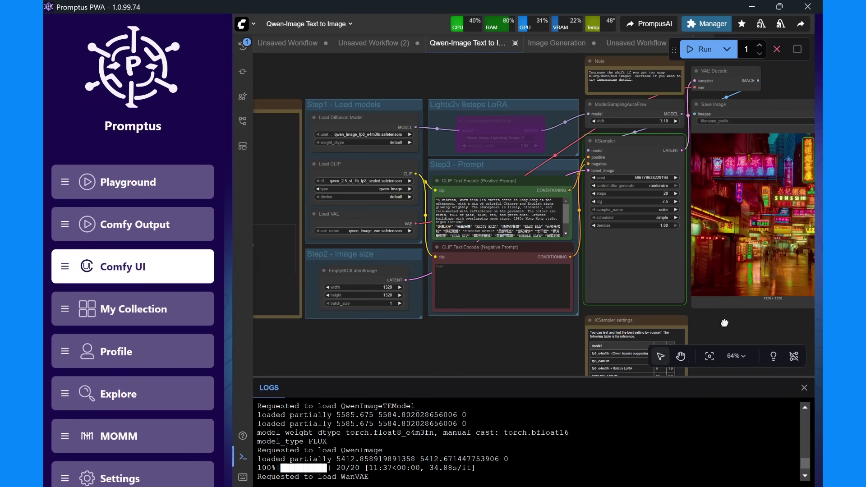
pyautogui.hscroll(3, 633, 324)
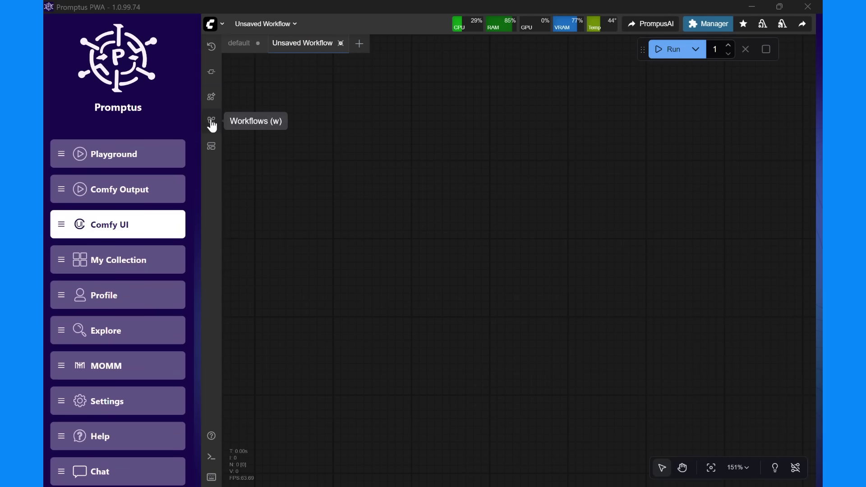
# Add a Load Checkpoint node from the Node Library's loaders category to the canvas
pyautogui.click(211, 73)
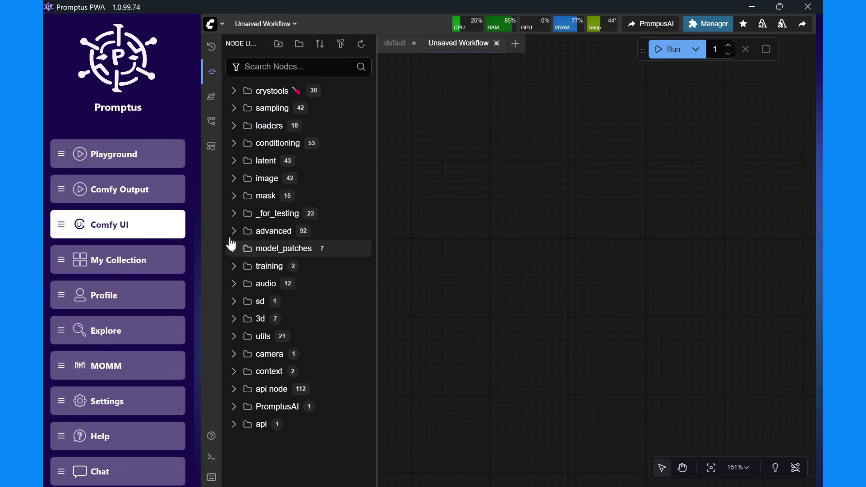
pyautogui.click(235, 125)
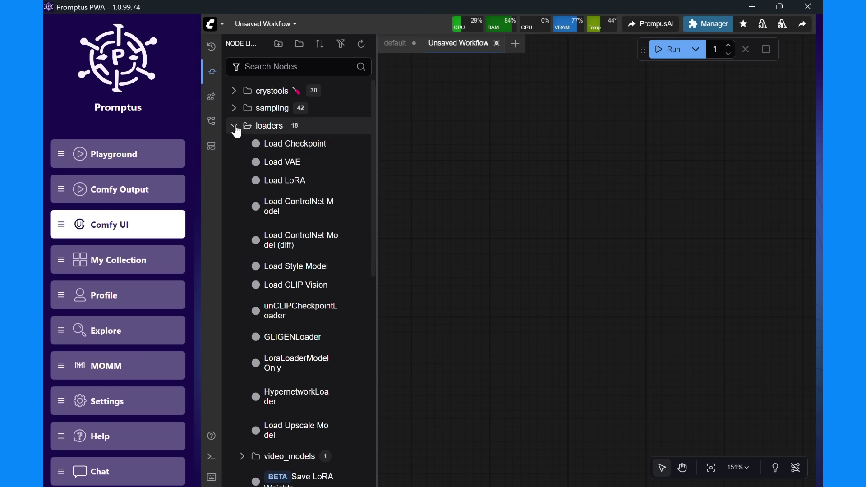
pyautogui.moveTo(251, 143); pyautogui.dragTo(481, 160)
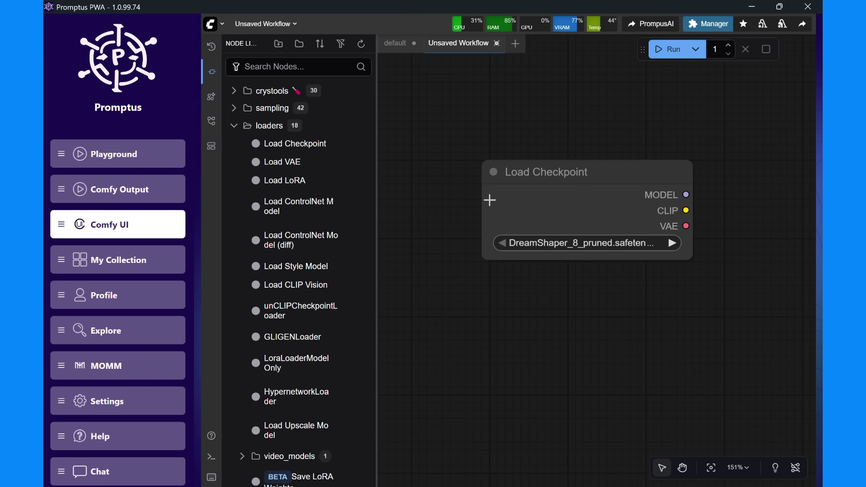
pyautogui.click(231, 127)
pyautogui.click(211, 73)
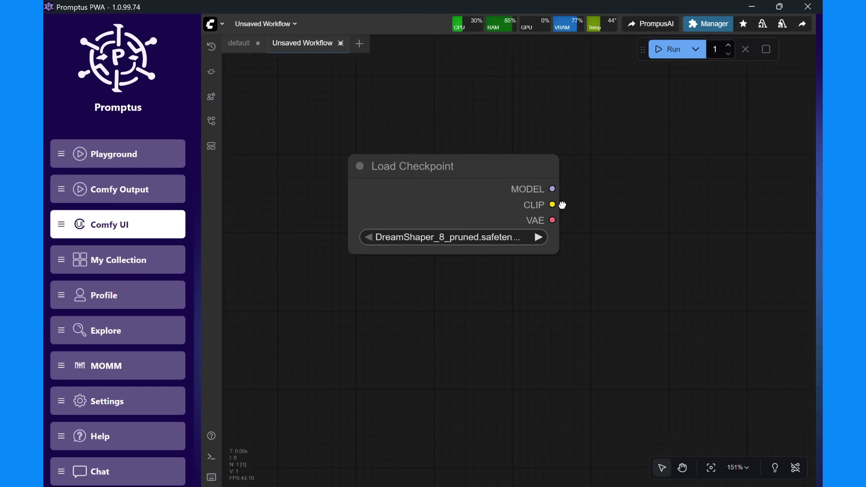
# Place a Save Image node from the image category to the right of the checkpoint
pyautogui.click(211, 73)
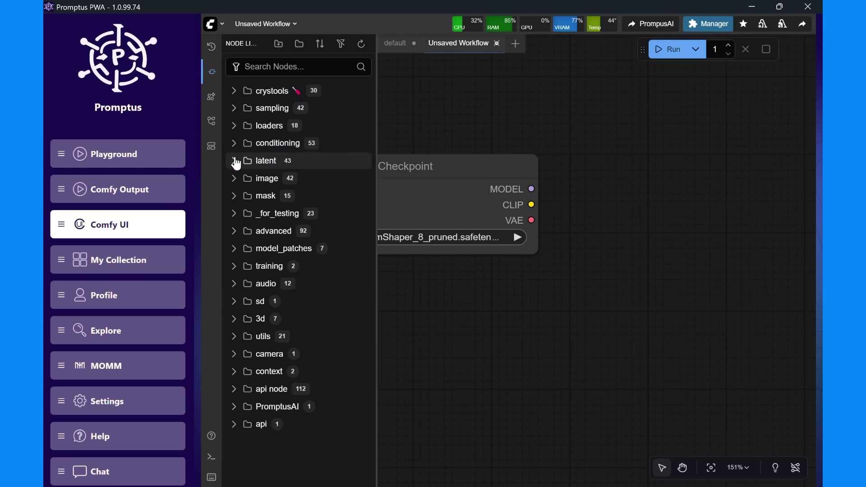
pyautogui.click(234, 178)
pyautogui.moveTo(246, 195); pyautogui.dragTo(639, 209)
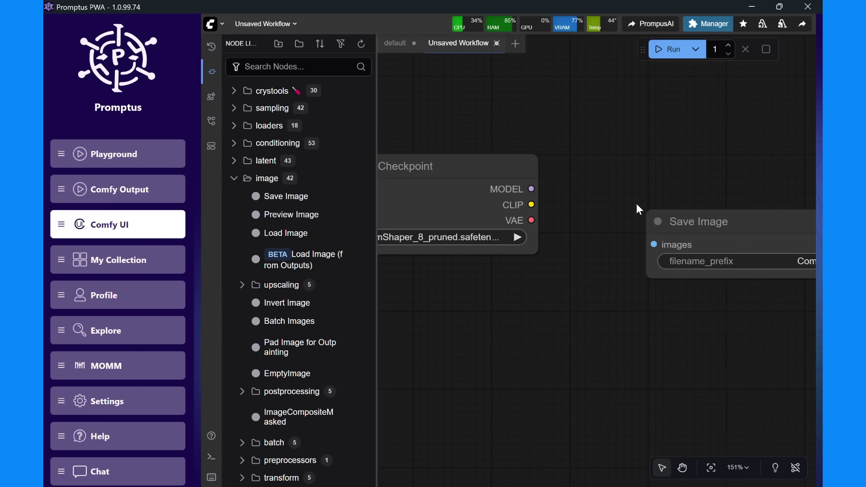
pyautogui.moveTo(519, 189); pyautogui.dragTo(653, 245)
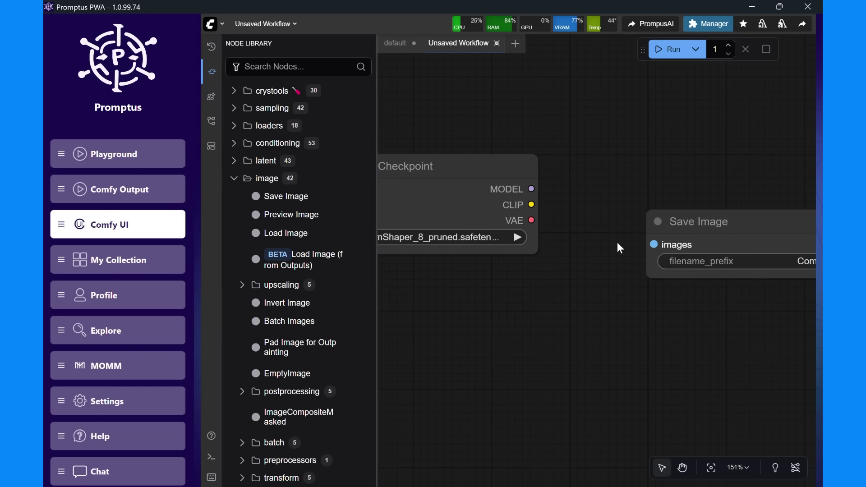
pyautogui.click(233, 178)
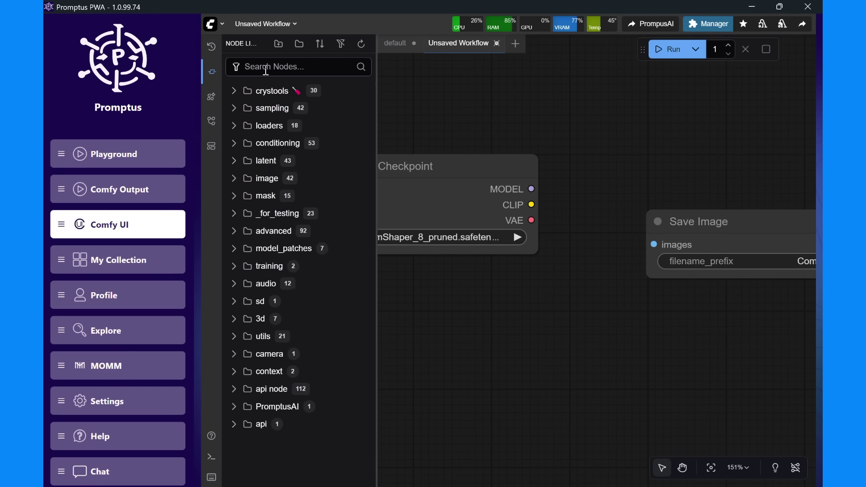
# Add a searched CLIP Text Encode (Prompt) node, arrange the nodes, and wire CLIP to clip
pyautogui.write('clip')
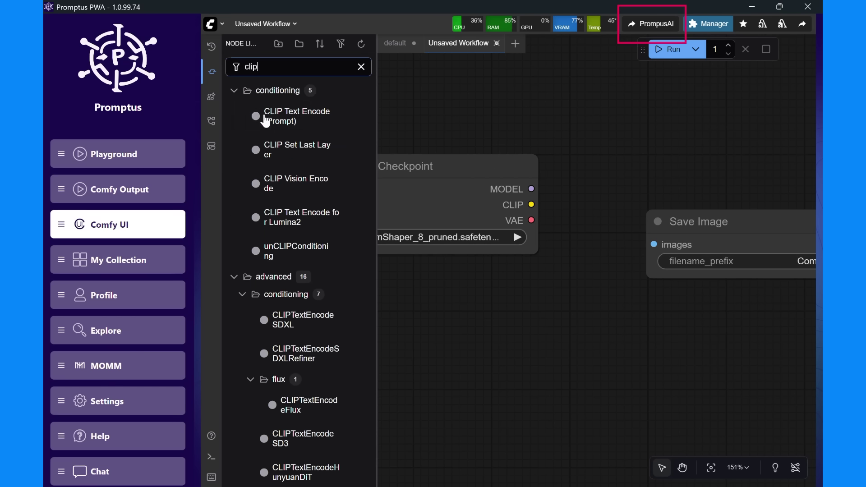
pyautogui.moveTo(255, 116); pyautogui.dragTo(571, 131)
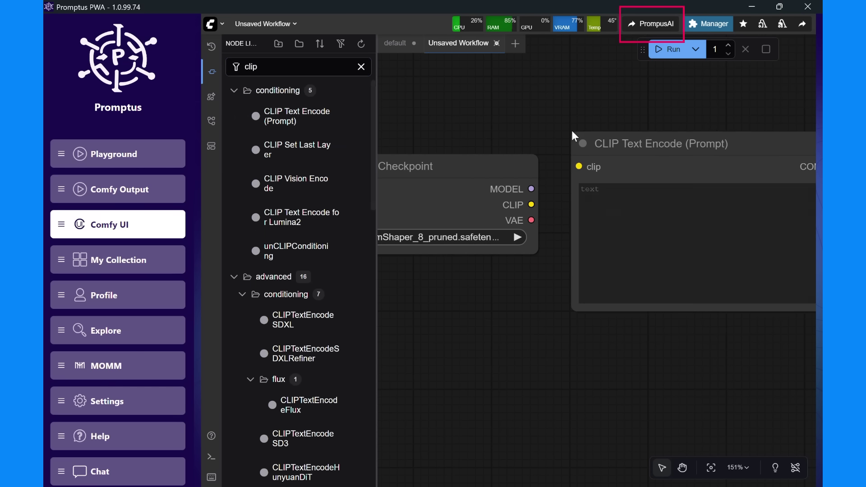
pyautogui.click(211, 72)
pyautogui.moveTo(497, 176); pyautogui.dragTo(429, 189)
pyautogui.moveTo(567, 215); pyautogui.dragTo(316, 389)
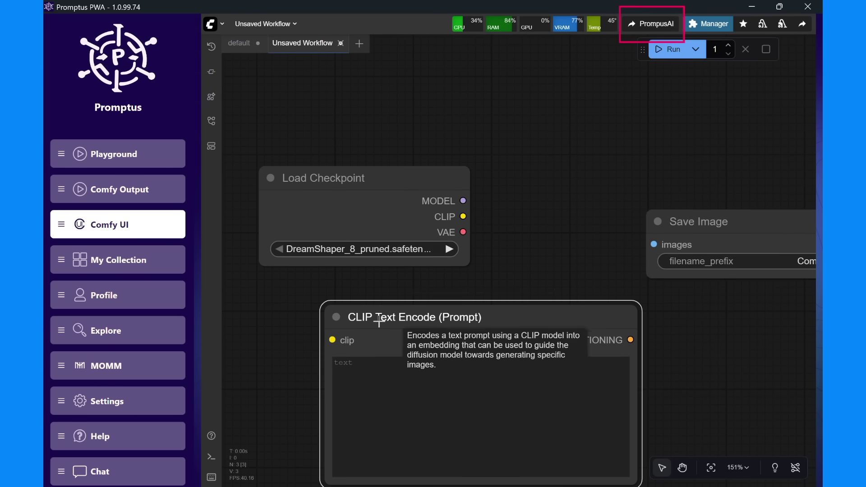
pyautogui.moveTo(463, 217); pyautogui.dragTo(333, 340)
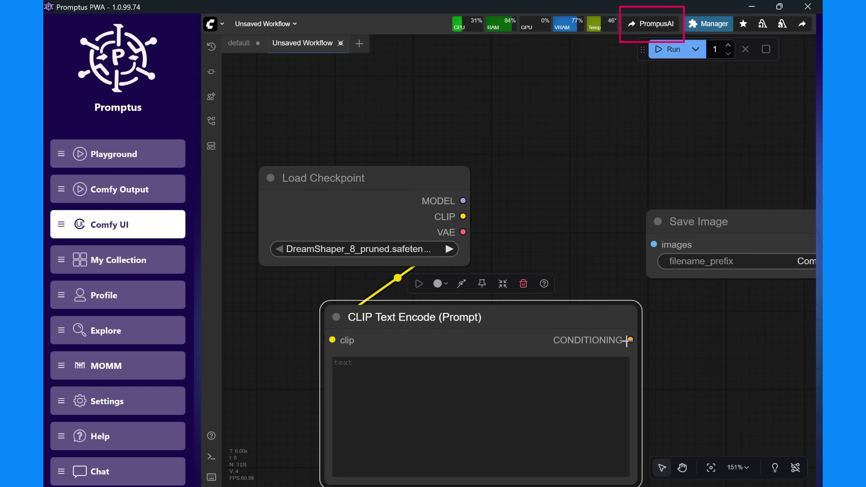
pyautogui.moveTo(631, 339); pyautogui.dragTo(647, 238)
pyautogui.scroll(-4, 614, 257)
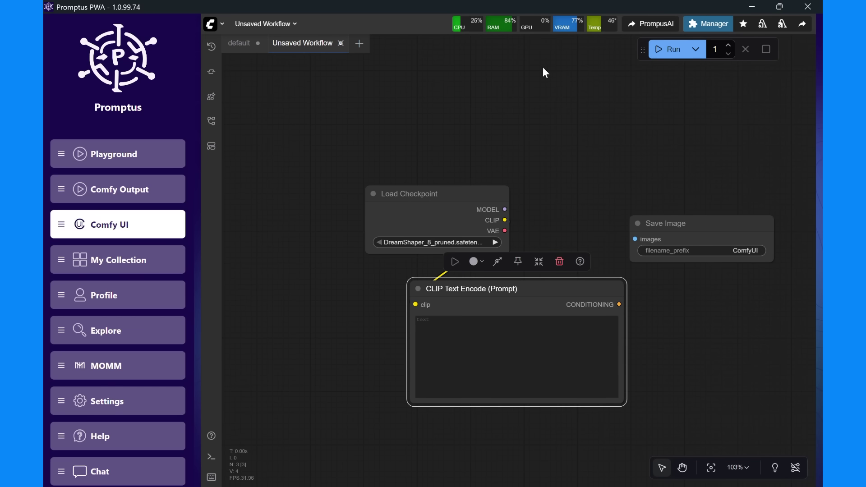
# Share the workflow to Promptus AI with the title 'Save node to Promptus'
pyautogui.click(653, 24)
pyautogui.click(477, 206)
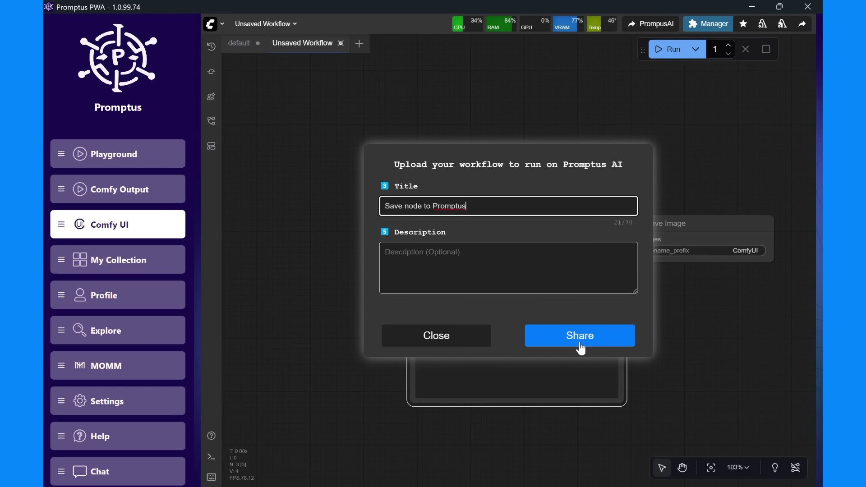
pyautogui.click(603, 345)
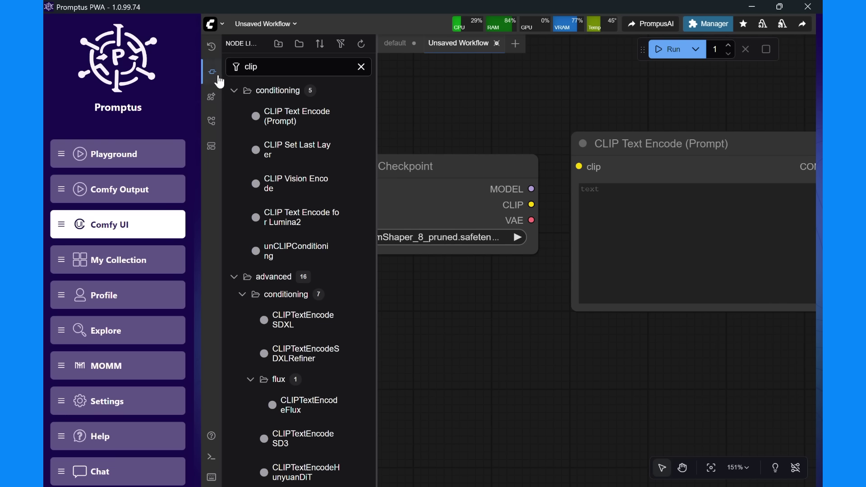
# Rearrange the nodes, rewire CLIP to the encoder, zoom out, and reopen the Promptus AI upload form
pyautogui.click(215, 74)
pyautogui.moveTo(521, 181); pyautogui.dragTo(454, 194)
pyautogui.moveTo(625, 145); pyautogui.dragTo(379, 318)
pyautogui.moveTo(463, 217); pyautogui.dragTo(332, 339)
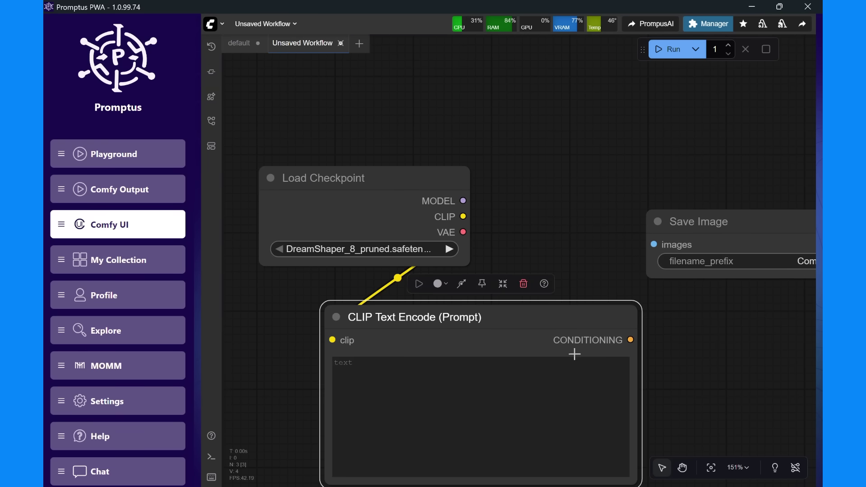
pyautogui.moveTo(630, 340); pyautogui.dragTo(649, 225)
pyautogui.scroll(-4, 593, 231)
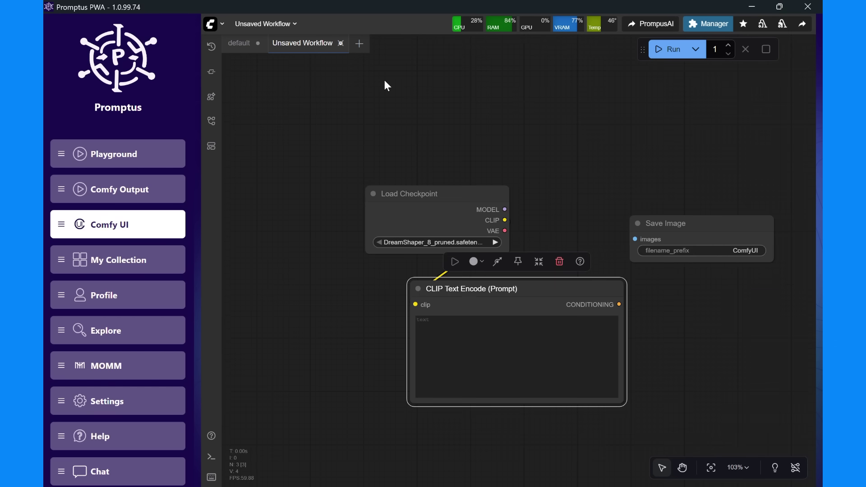
pyautogui.click(653, 27)
# Click into the Title field of the Upload your workflow dialog to enter 'Save node to Promptus'
pyautogui.click(478, 210)
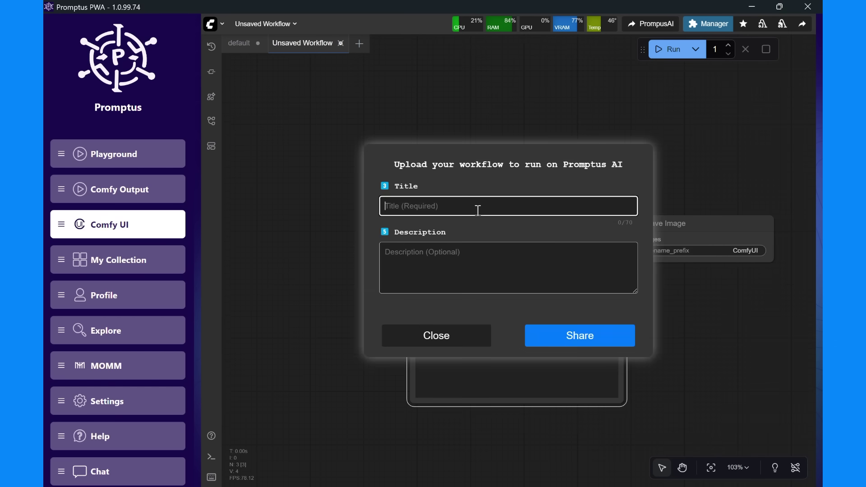